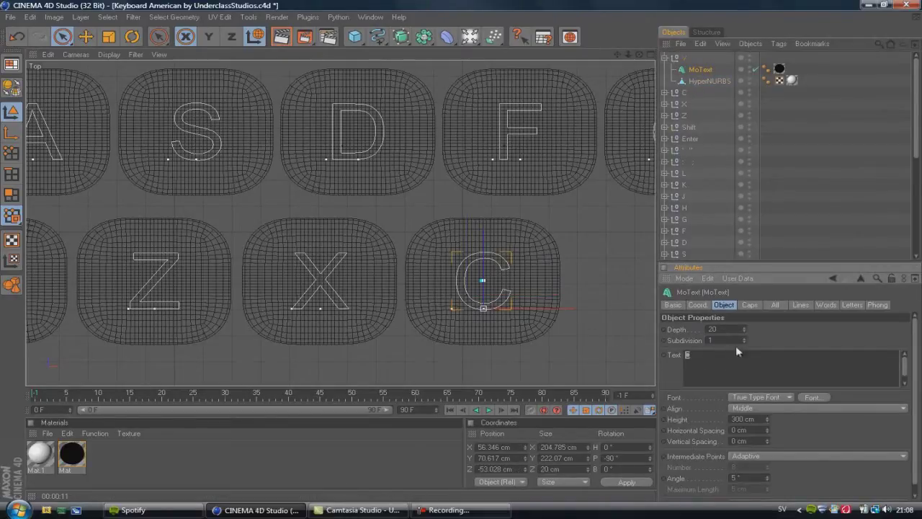
Step: Change the duplicated C key's MoText letter to V and select the key's parent group
text(V)
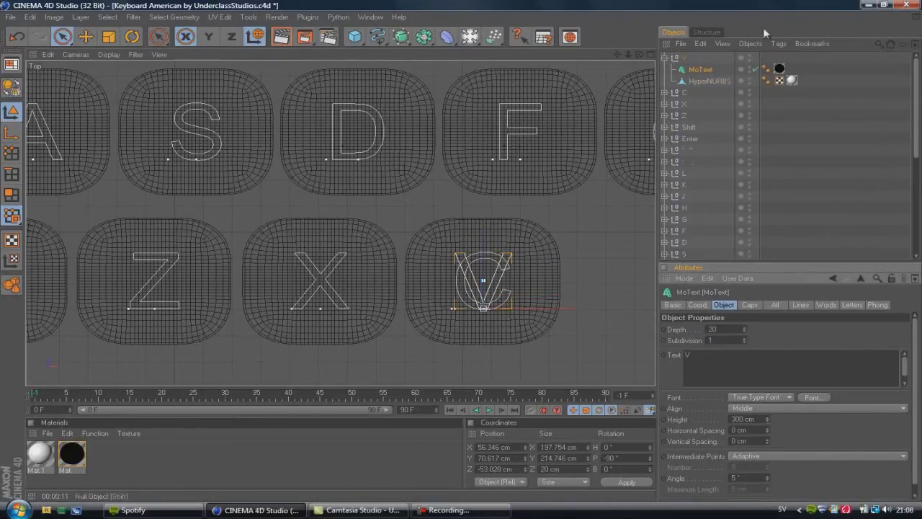
click(696, 59)
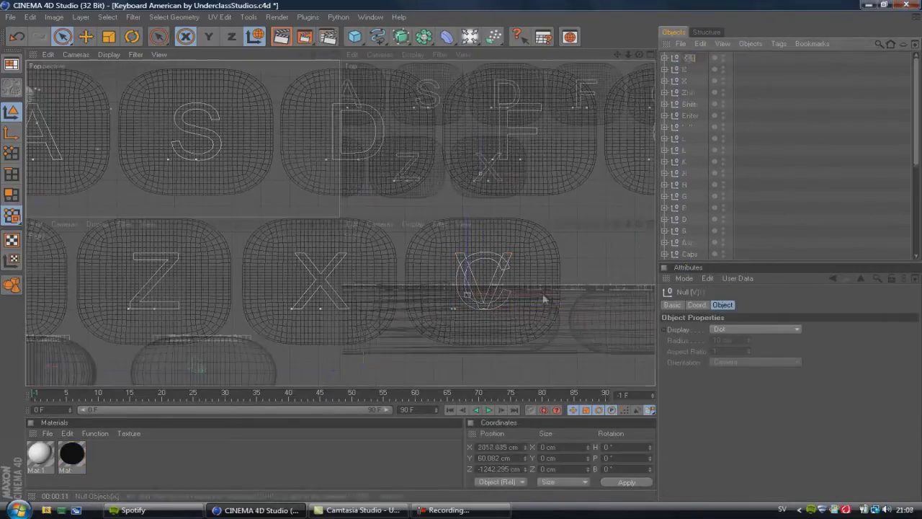
Step: Rename the duplicated X key group as C, expand it and select its MoText object
text(C)
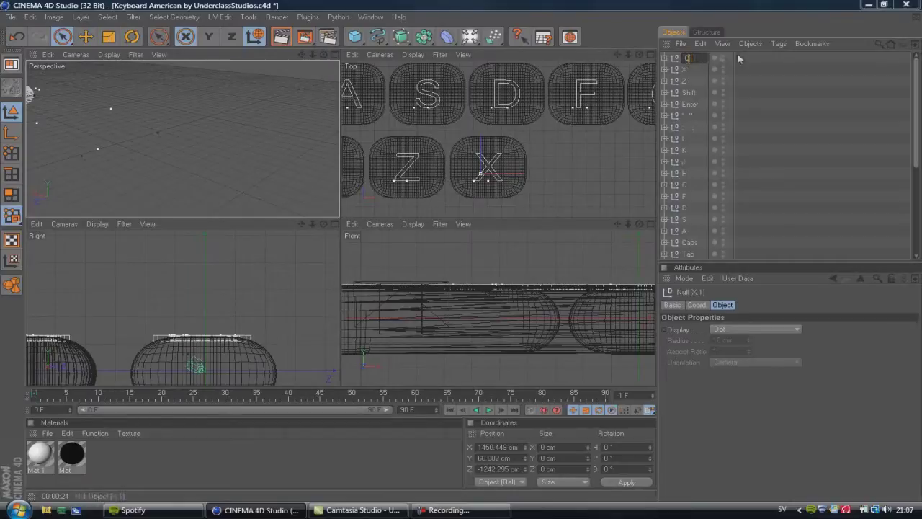
click(738, 58)
click(662, 59)
click(664, 58)
click(693, 70)
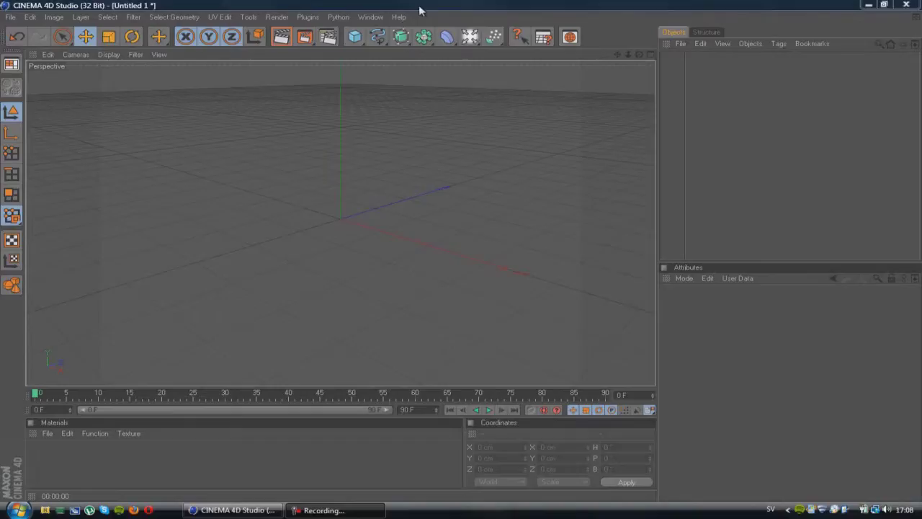
Step: Set the render output to the HDV/HDTV 720 29.97 film/video preset with the frame range at All Frames
click(327, 39)
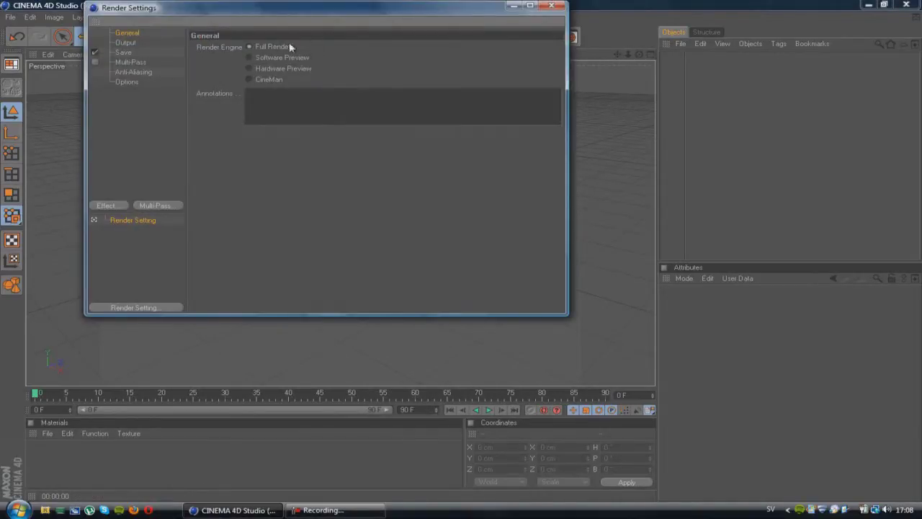
click(128, 42)
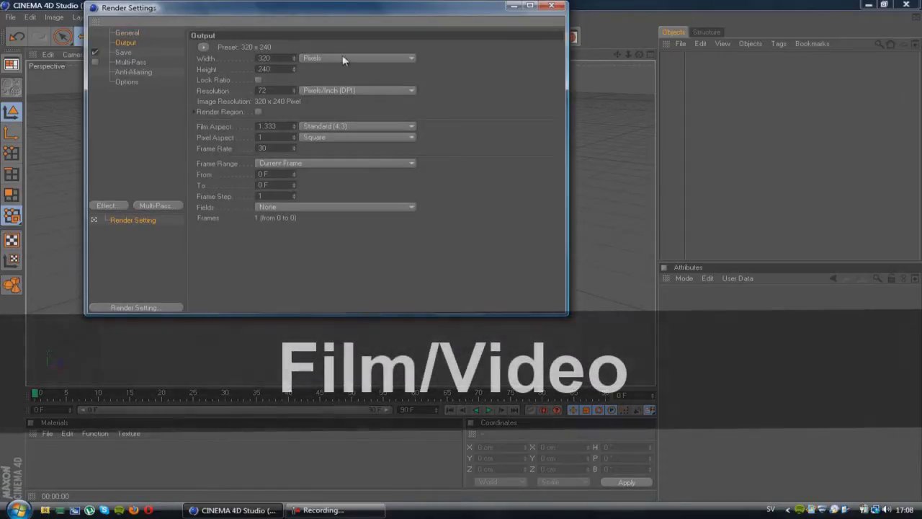
click(204, 47)
mouse_move(225, 79)
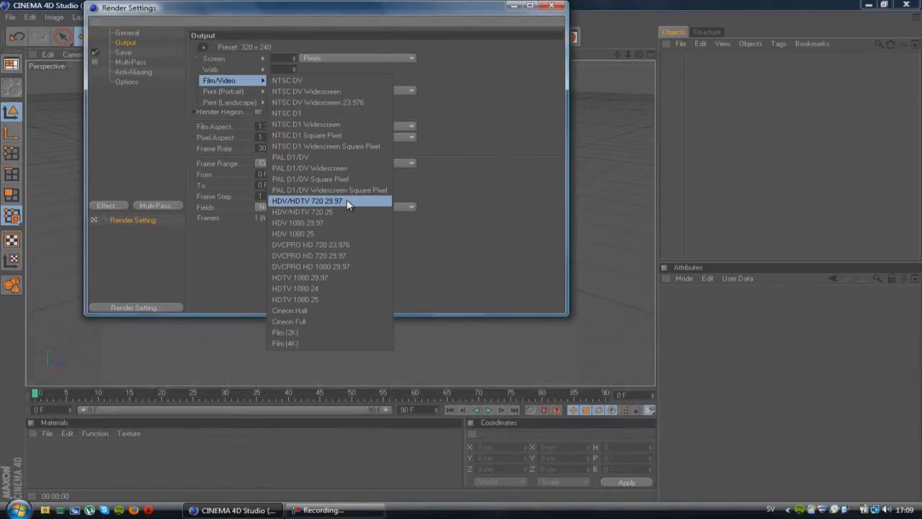
click(346, 200)
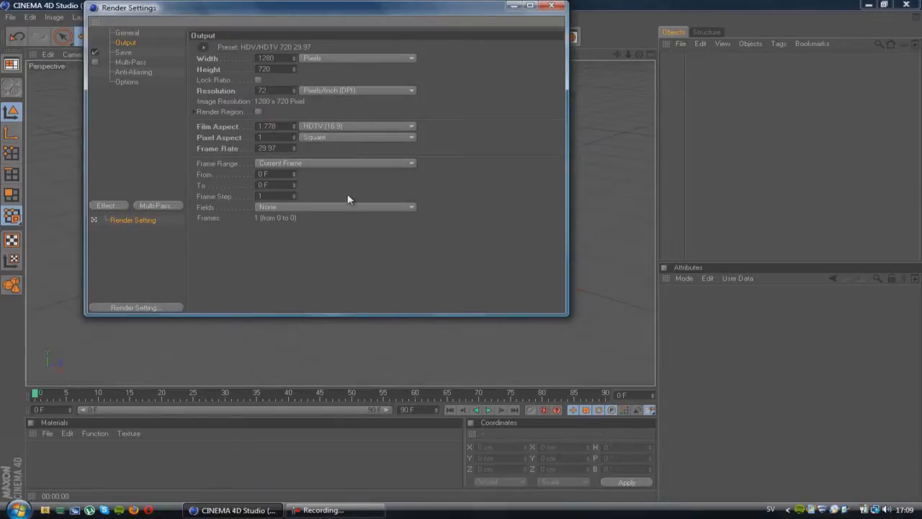
click(292, 164)
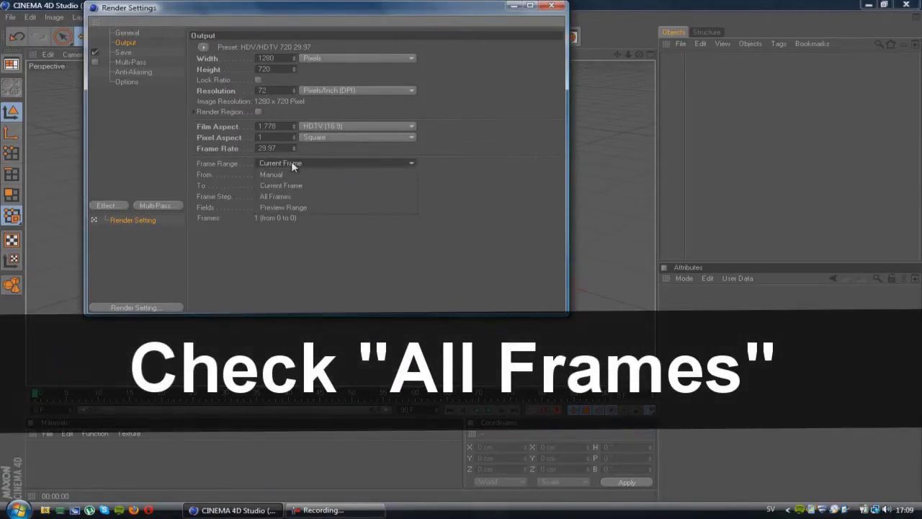
click(292, 196)
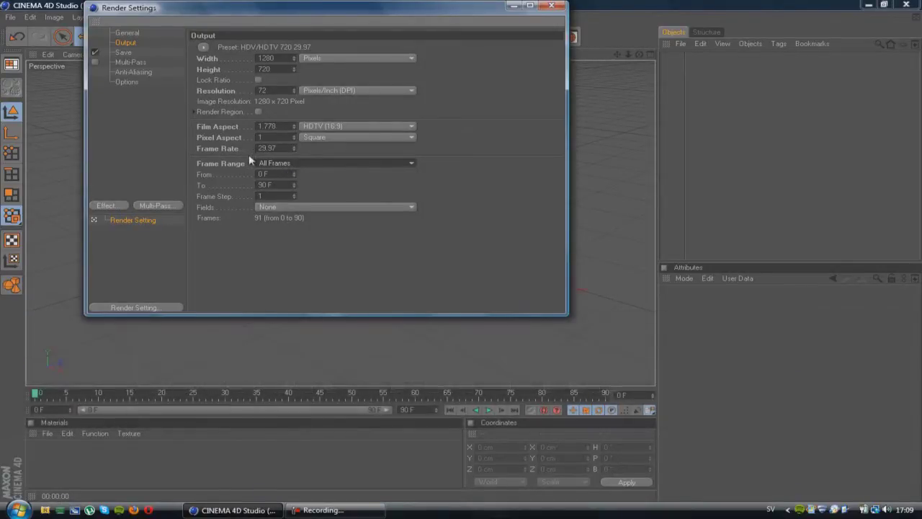
Step: Set the render save format to QuickTime Movie with a depth of 8 Bit/Channel
click(123, 53)
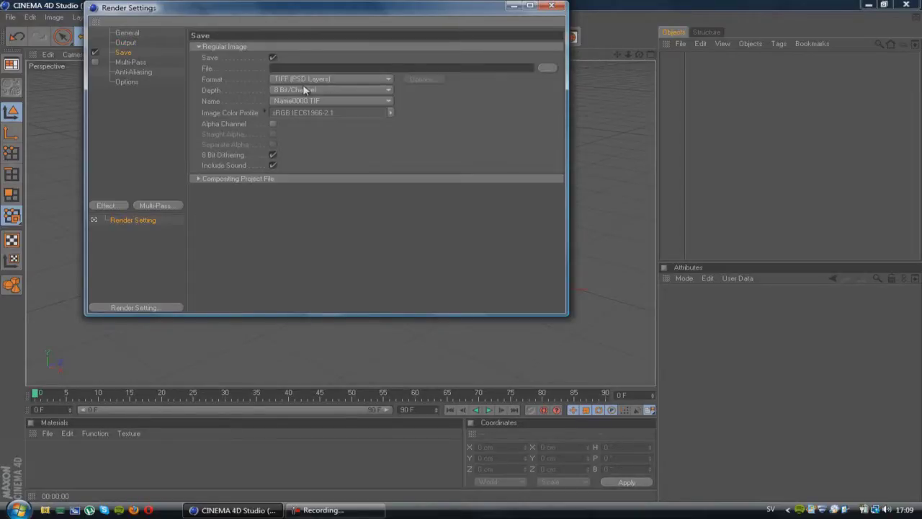
click(328, 79)
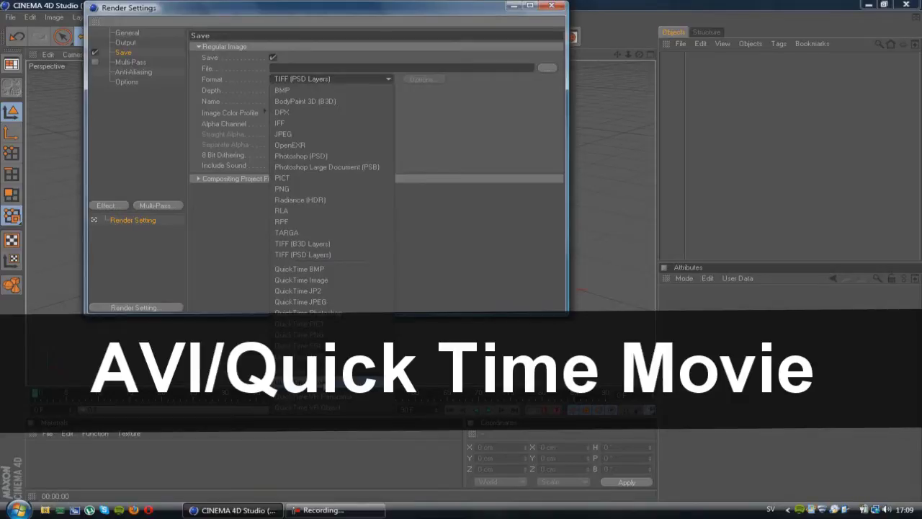
click(321, 373)
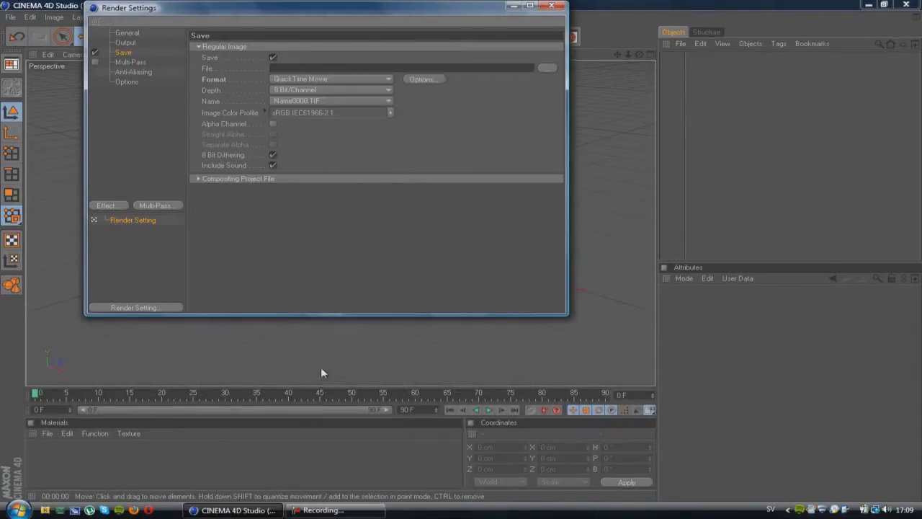
click(281, 89)
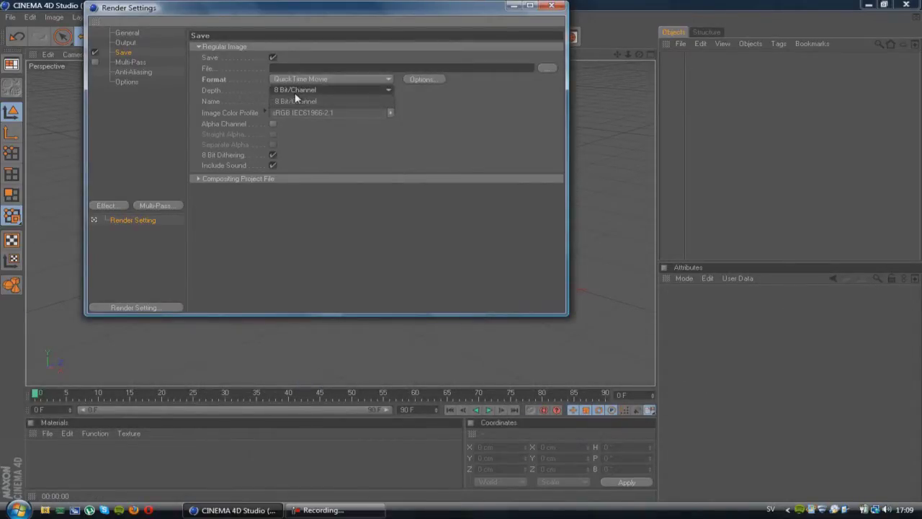
click(298, 100)
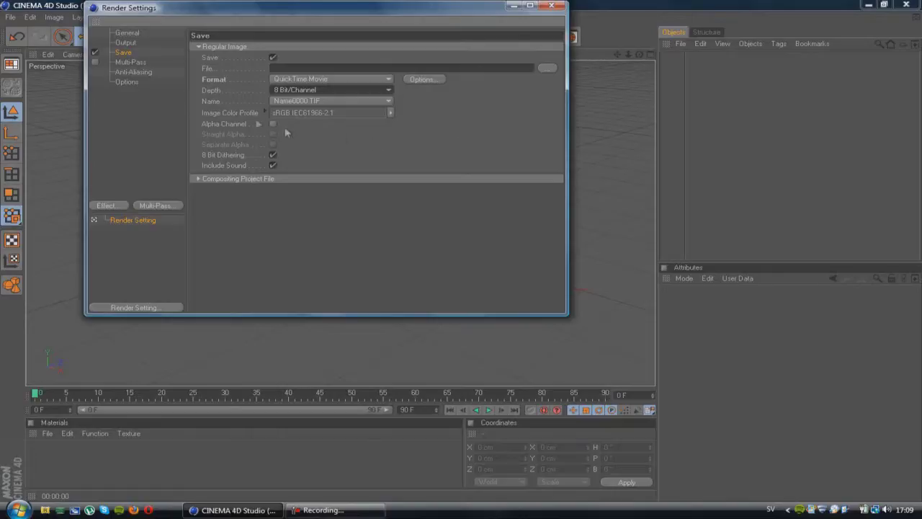
Step: Set the render anti-aliasing to Best and its filter to Animation
click(137, 63)
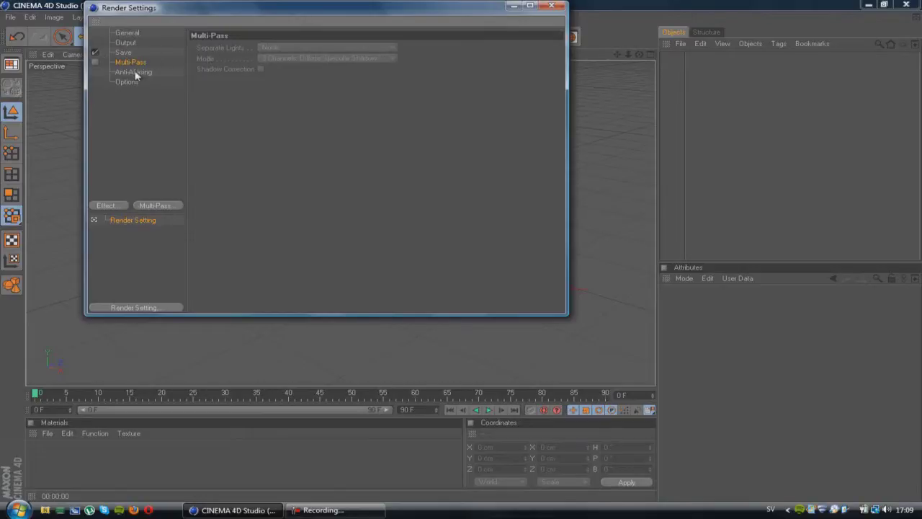
click(135, 73)
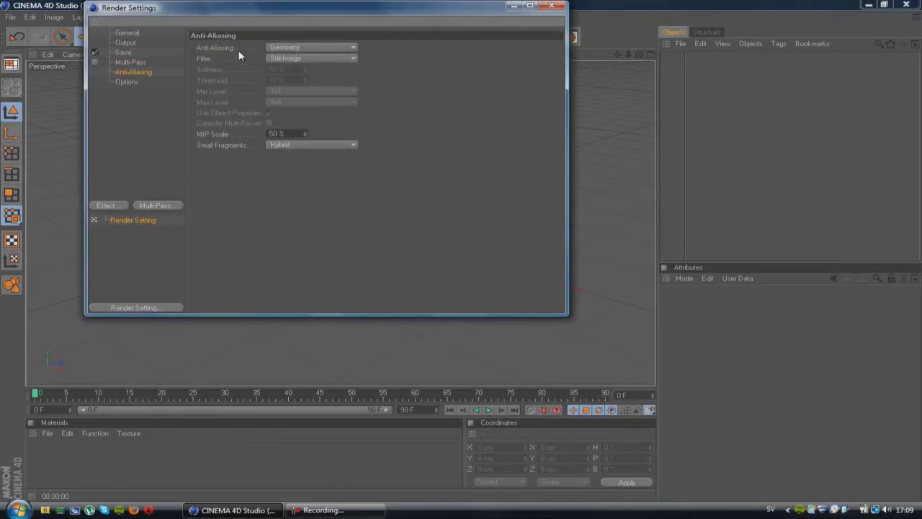
click(304, 47)
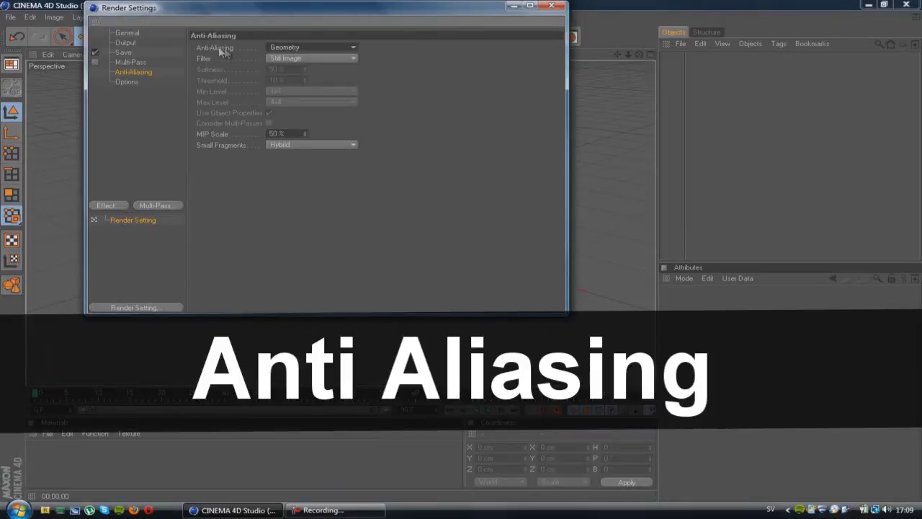
click(300, 46)
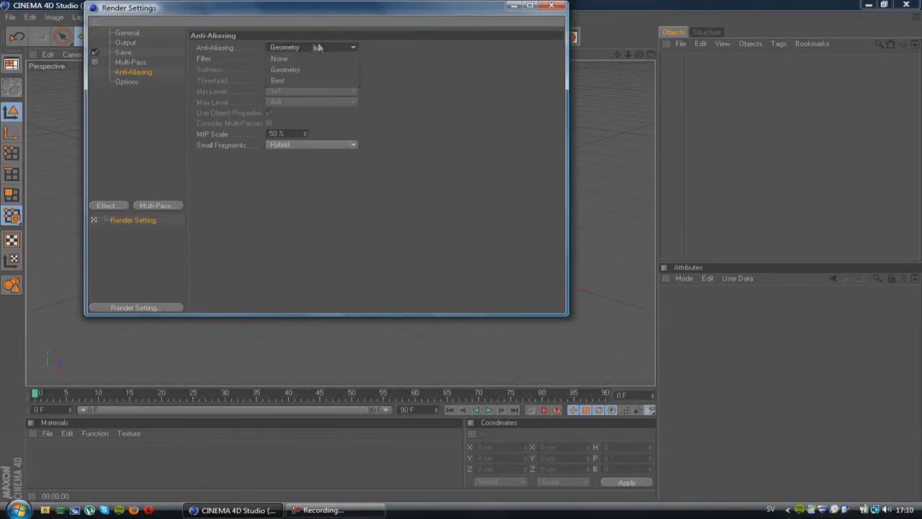
click(280, 82)
click(286, 57)
click(283, 81)
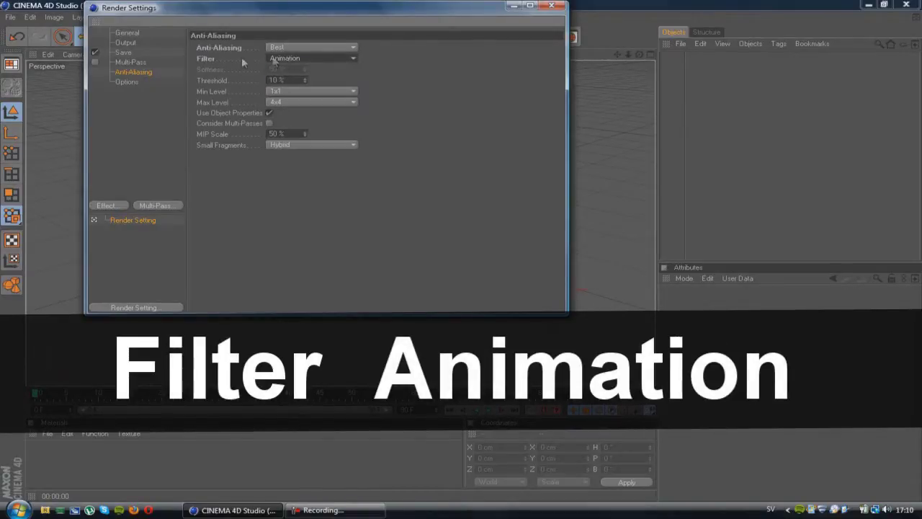
Step: Review the available render effects without adding one, and close the render settings
click(106, 206)
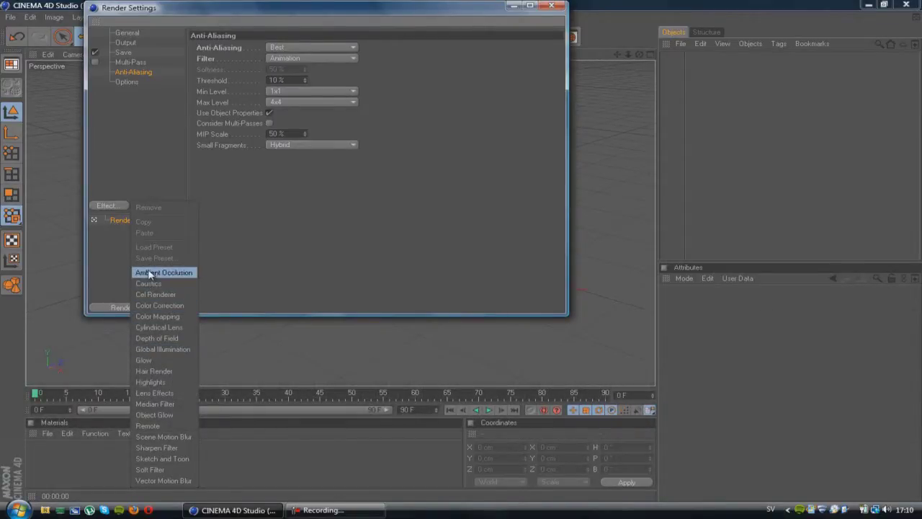
click(459, 155)
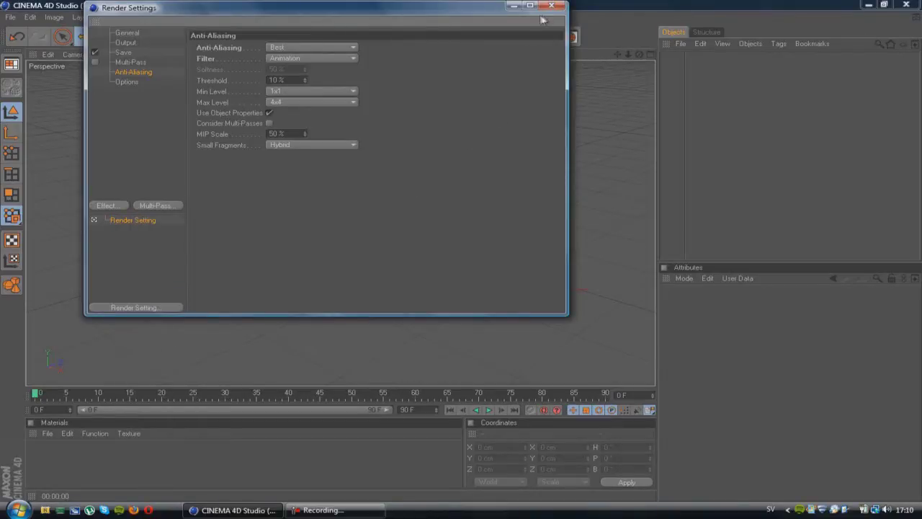
click(551, 6)
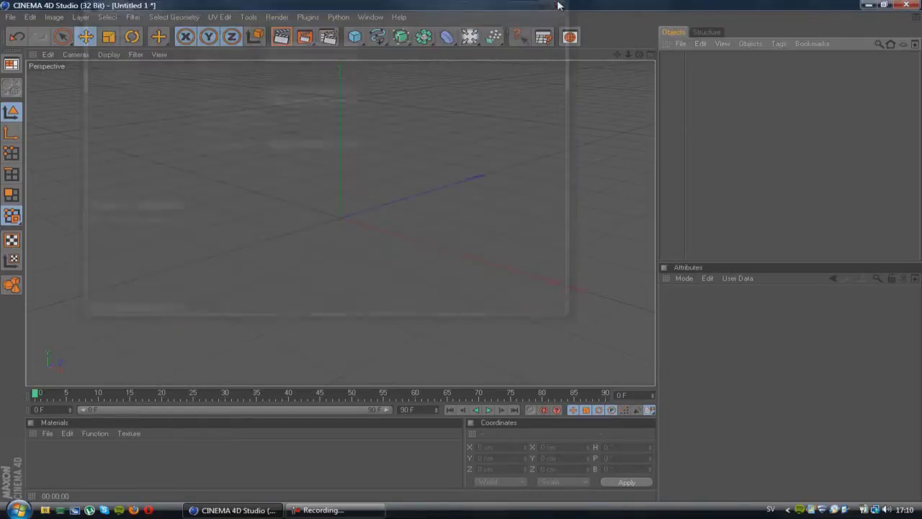
Step: Add a 200 cm cube at the origin and render a preview of it in the perspective view
click(639, 55)
drag(639, 55, 461, 256)
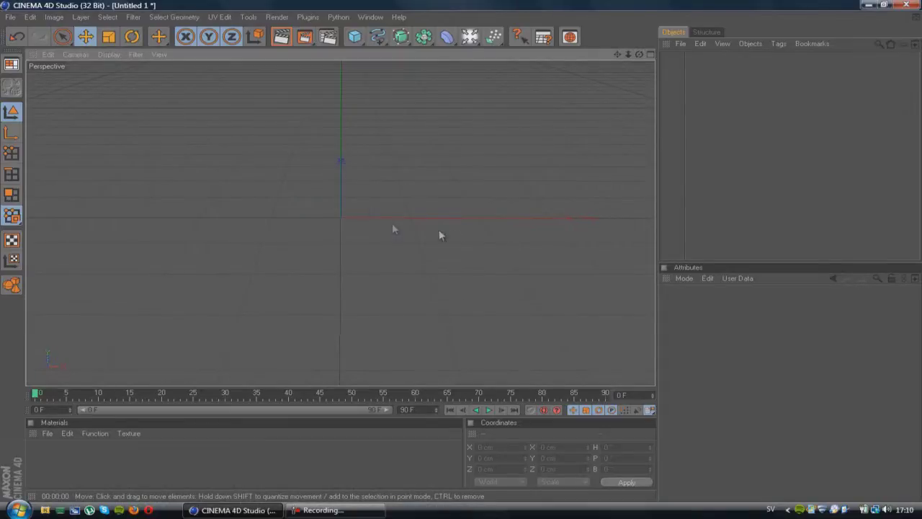
click(358, 36)
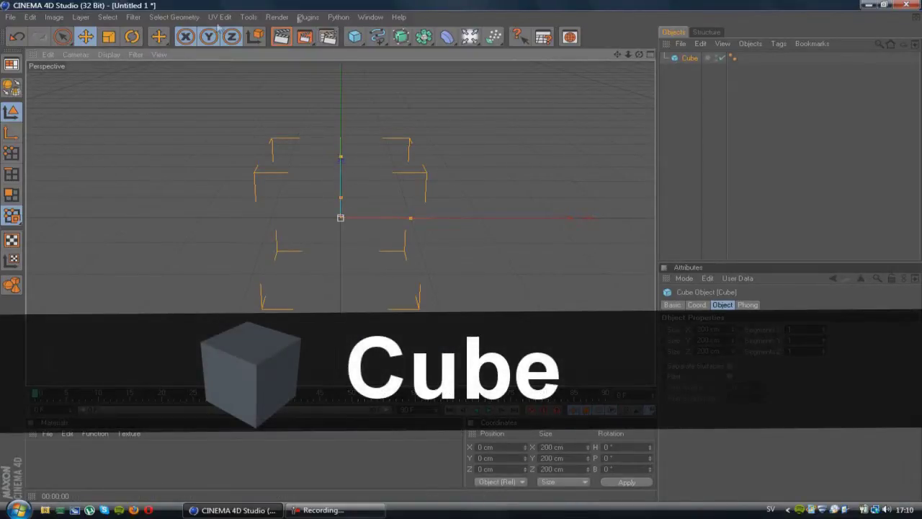
click(281, 36)
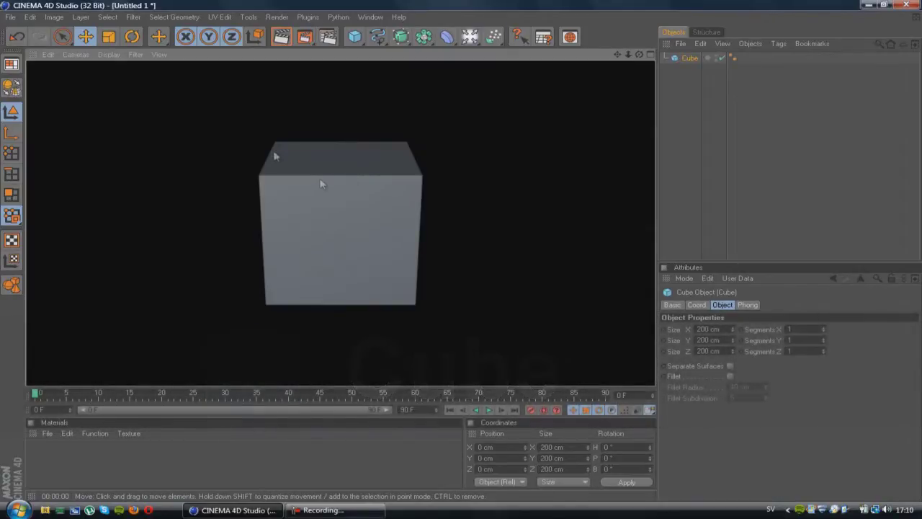
click(461, 250)
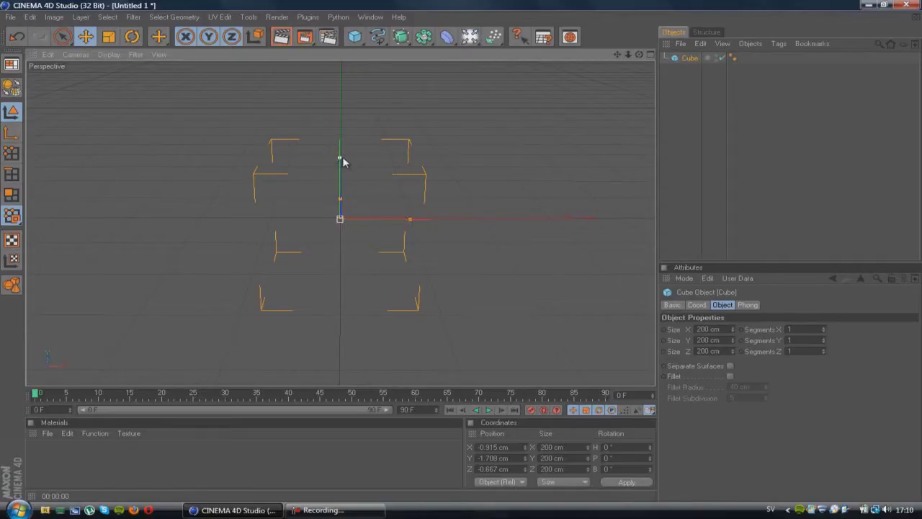
drag(342, 157, 341, 202)
drag(410, 219, 401, 219)
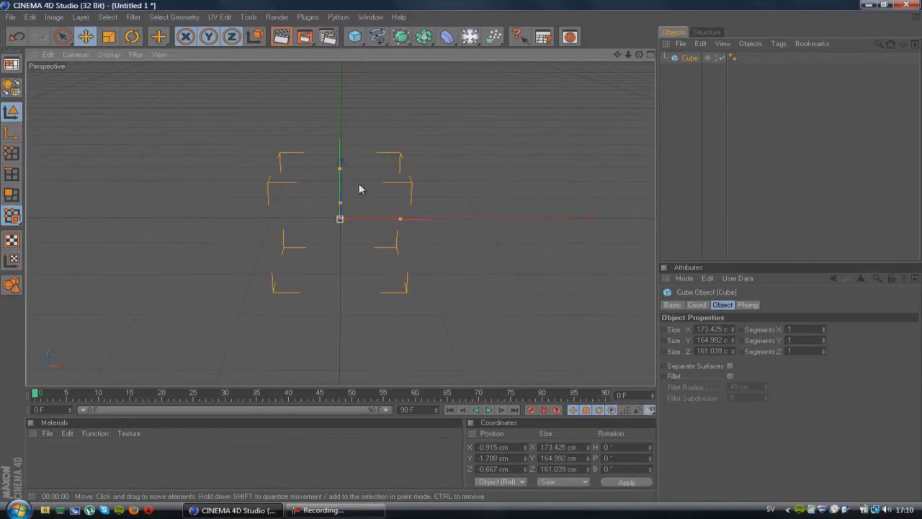
click(22, 40)
click(24, 41)
Step: Flatten the cube to a Y size of about 127 cm, preview it in a render and deselect it
drag(341, 171, 461, 251)
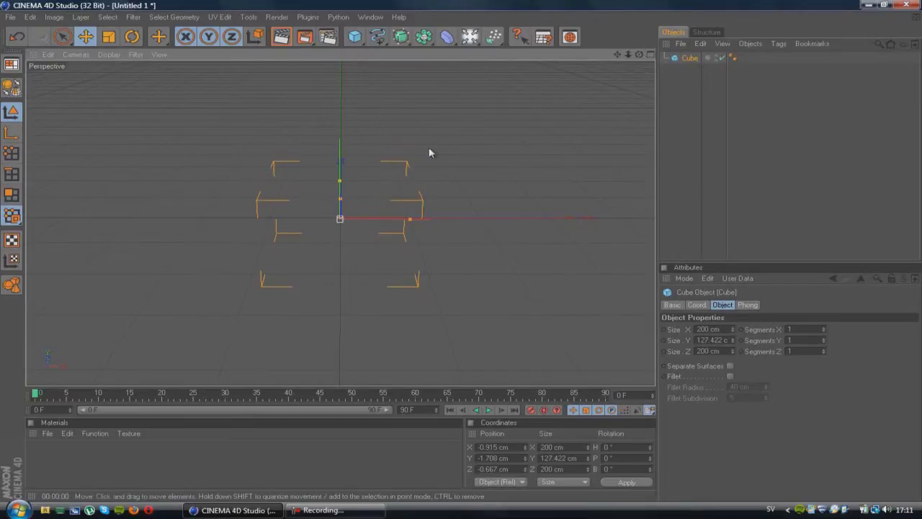
click(281, 37)
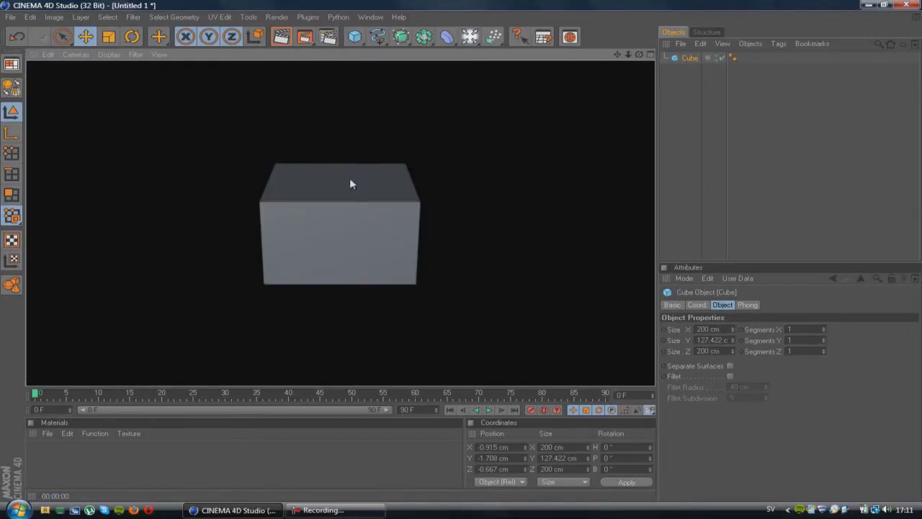
click(351, 184)
click(571, 85)
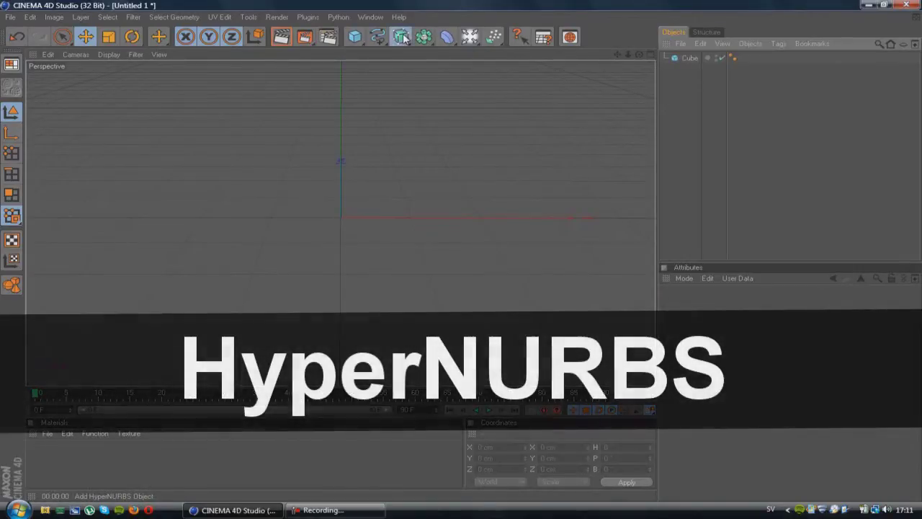
Step: Add a HyperNURBS object and make the cube its child
click(402, 36)
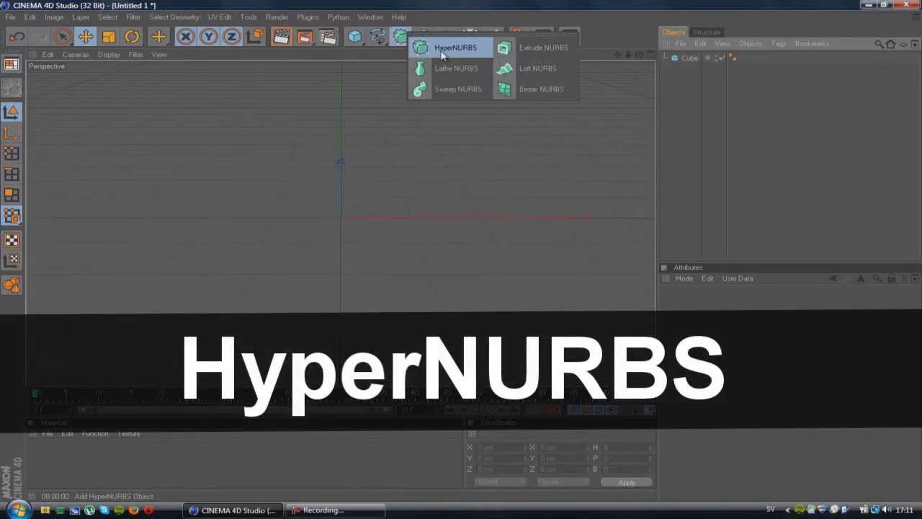
click(402, 37)
drag(690, 75, 685, 59)
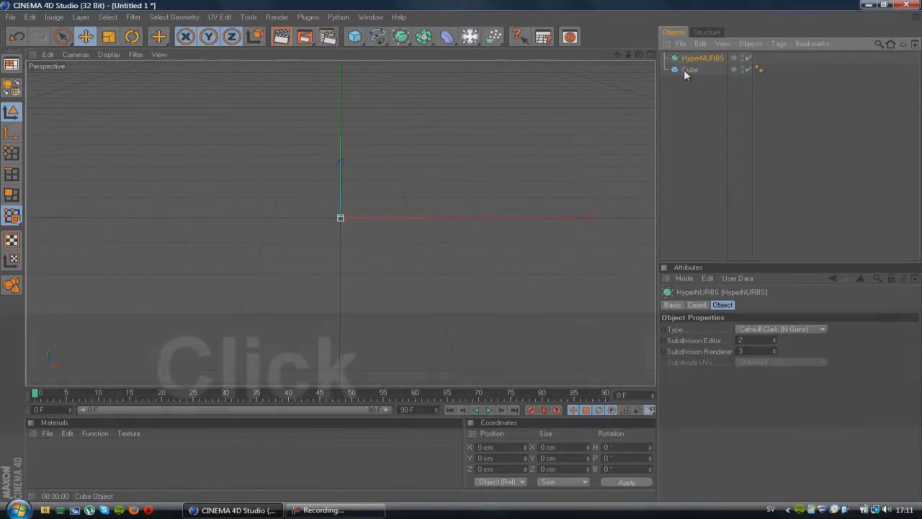
click(685, 69)
drag(676, 71, 677, 57)
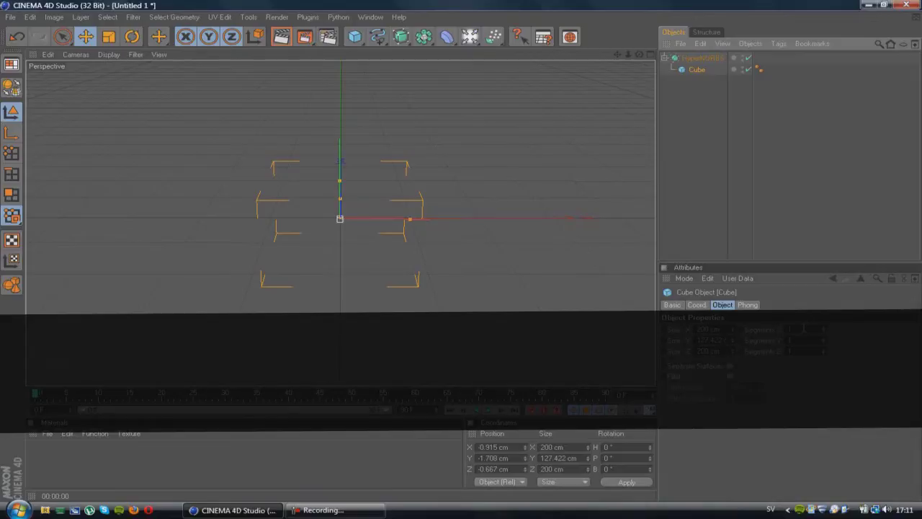
Step: Set the cube's segments to X 3, Y 1 and Z 3 and render a preview of the smoothed shape
drag(802, 329, 784, 333)
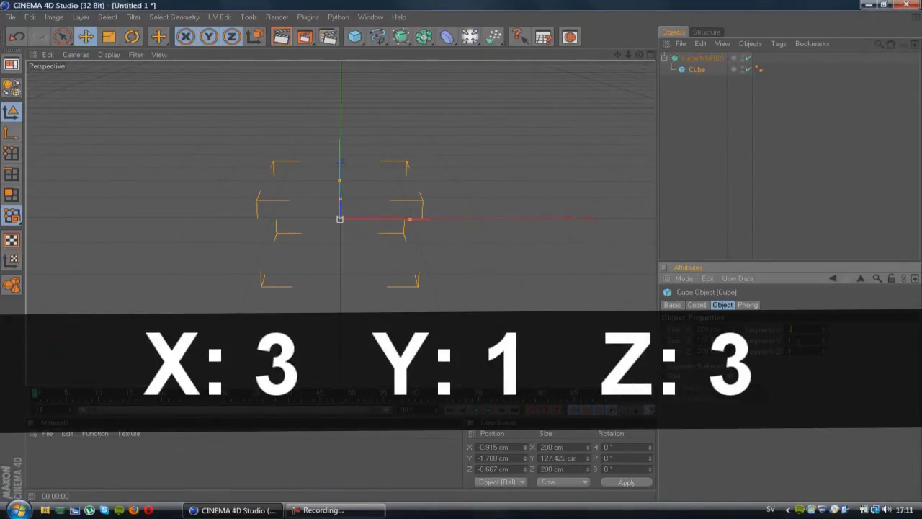
click(665, 57)
click(281, 36)
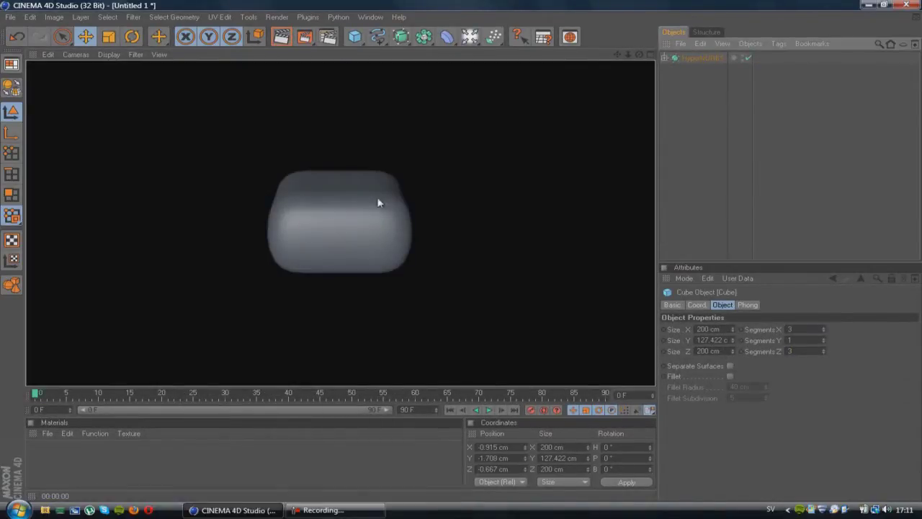
Step: Set the child cube's X and Z segments to 1 and render a preview for comparison
click(686, 59)
click(665, 57)
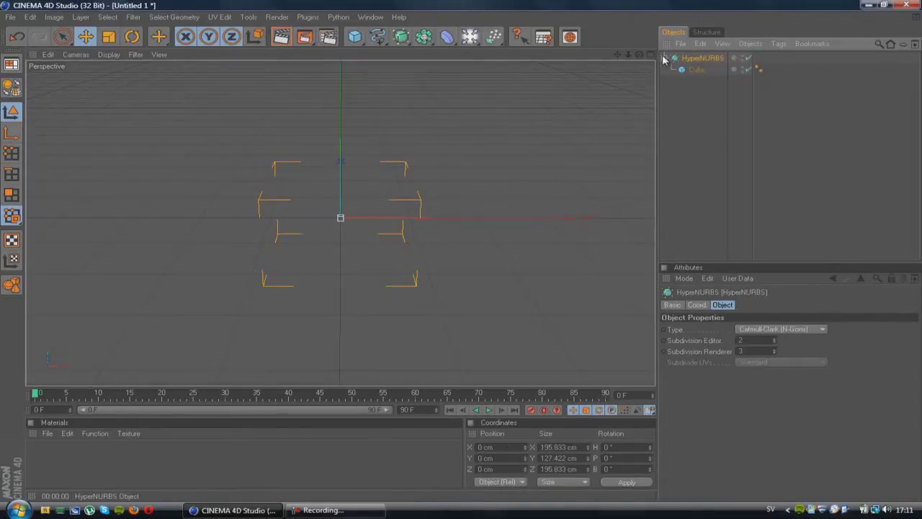
click(695, 69)
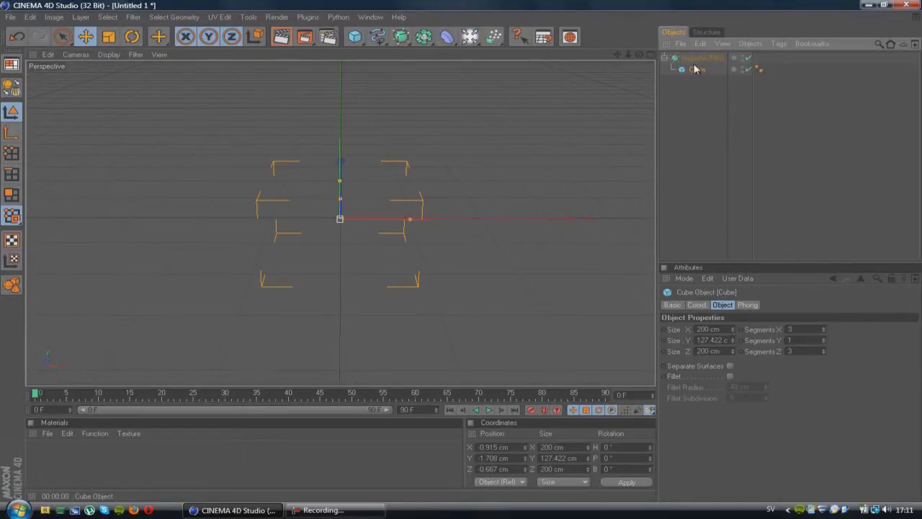
click(813, 331)
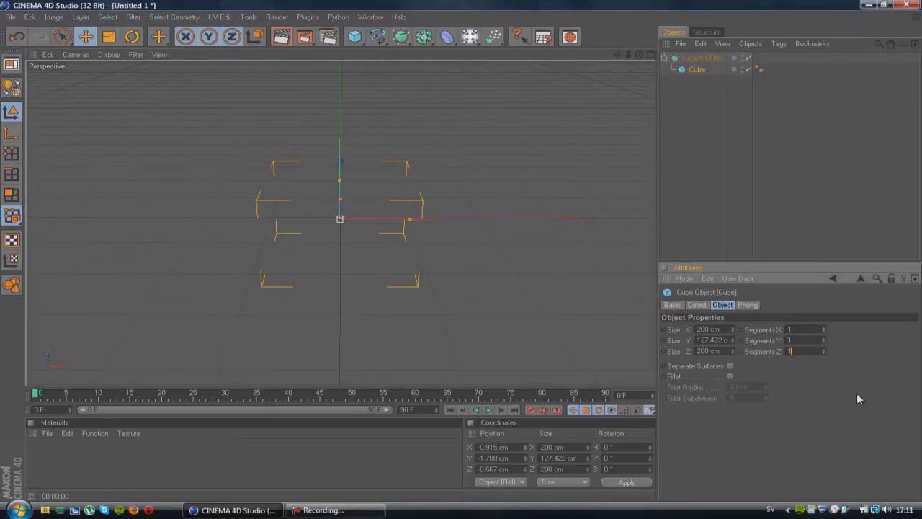
click(289, 34)
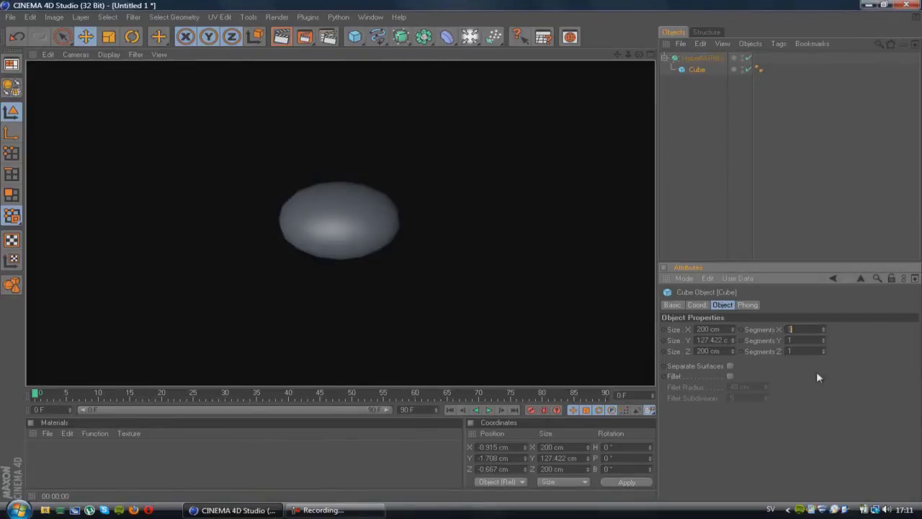
Step: Set the cube's X and Z segments to 3 and preview the result in a render
click(794, 350)
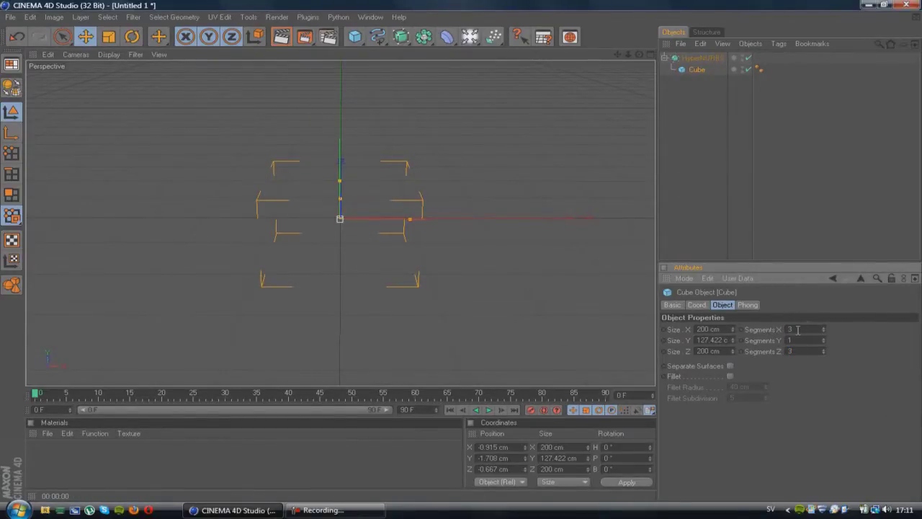
click(285, 40)
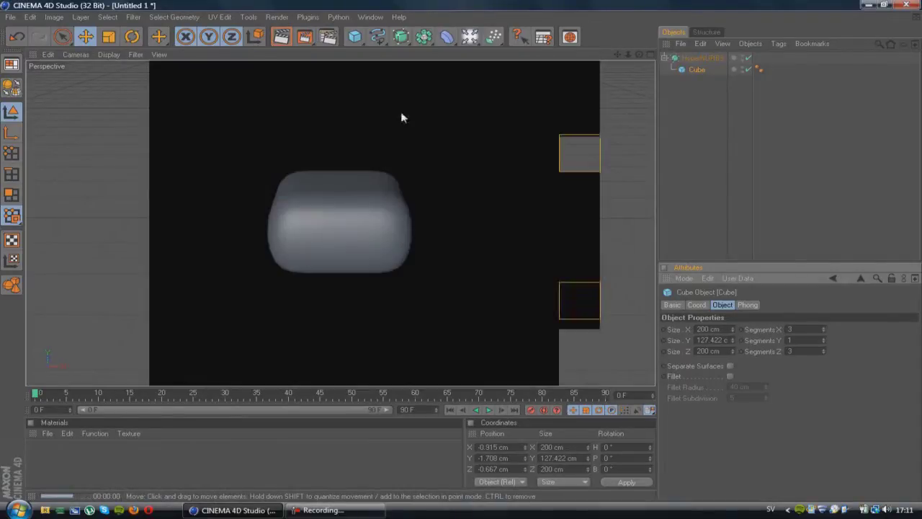
click(373, 175)
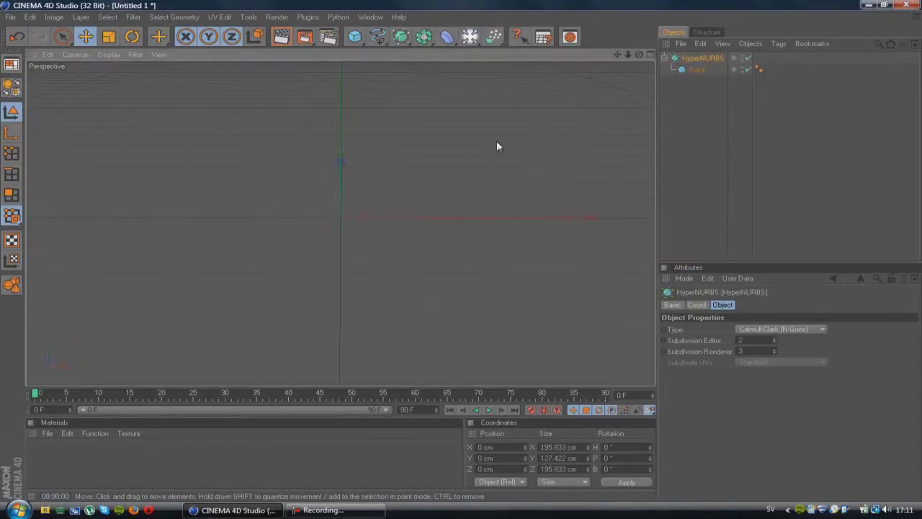
Step: Make the HyperNURBS object editable in polygon mode and select the resulting child cube mesh
click(672, 64)
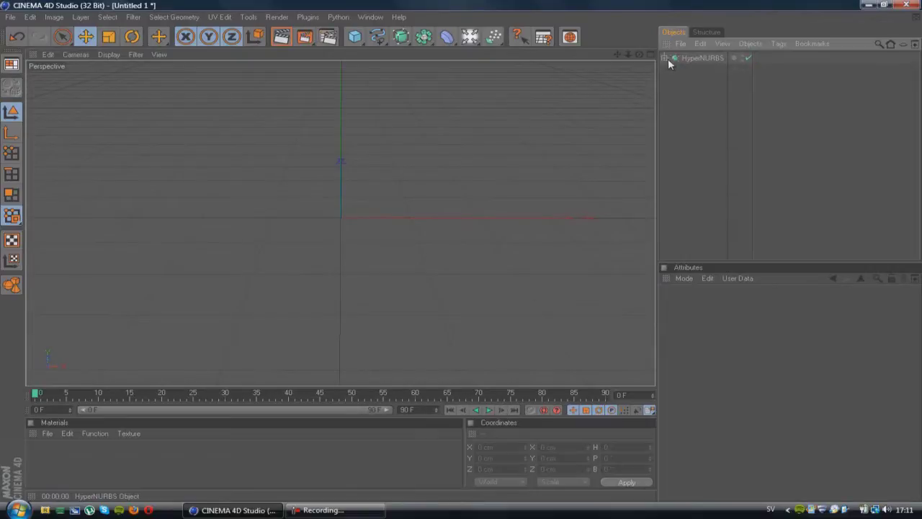
click(668, 59)
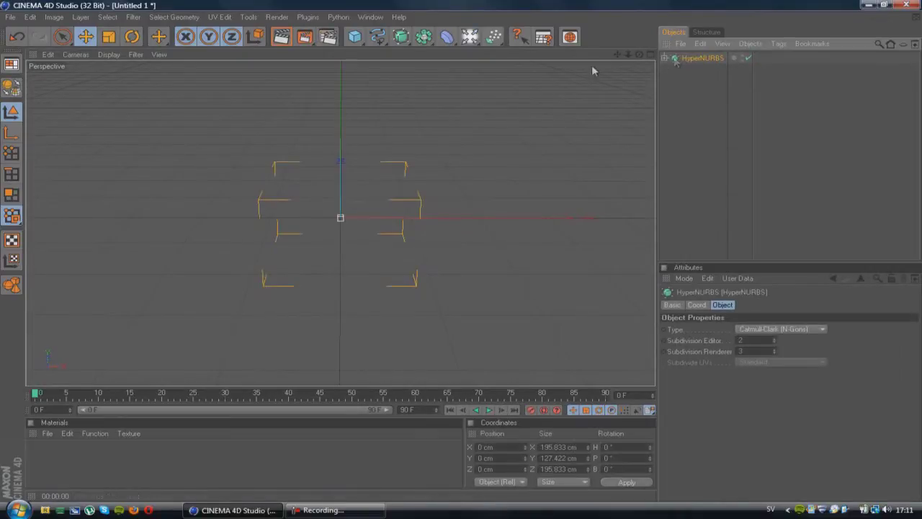
click(11, 195)
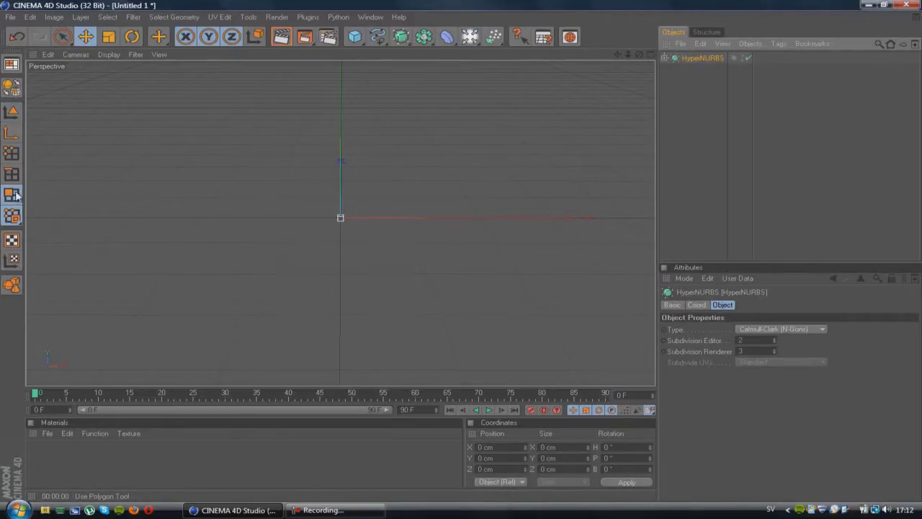
click(11, 87)
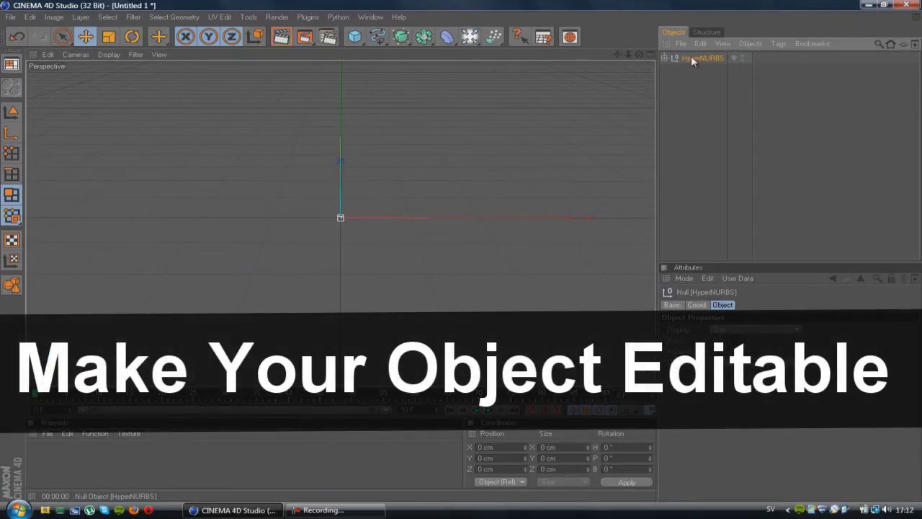
click(281, 36)
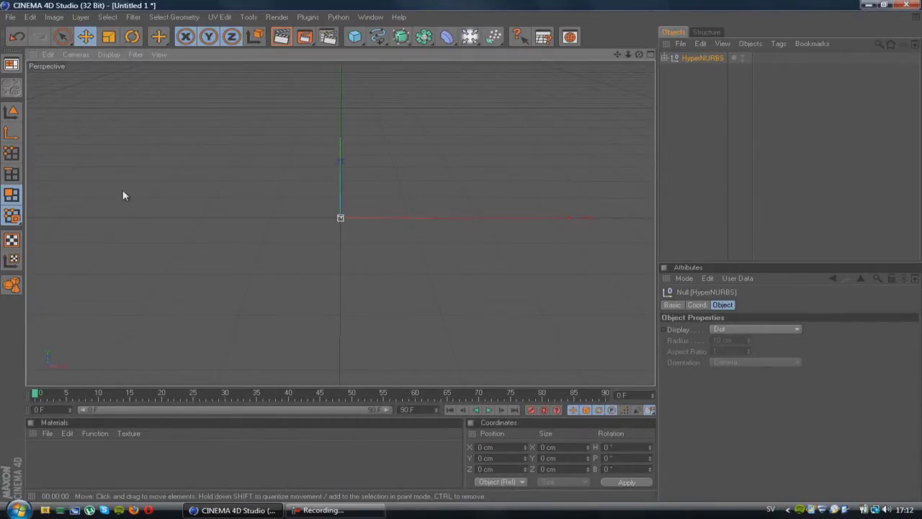
click(664, 58)
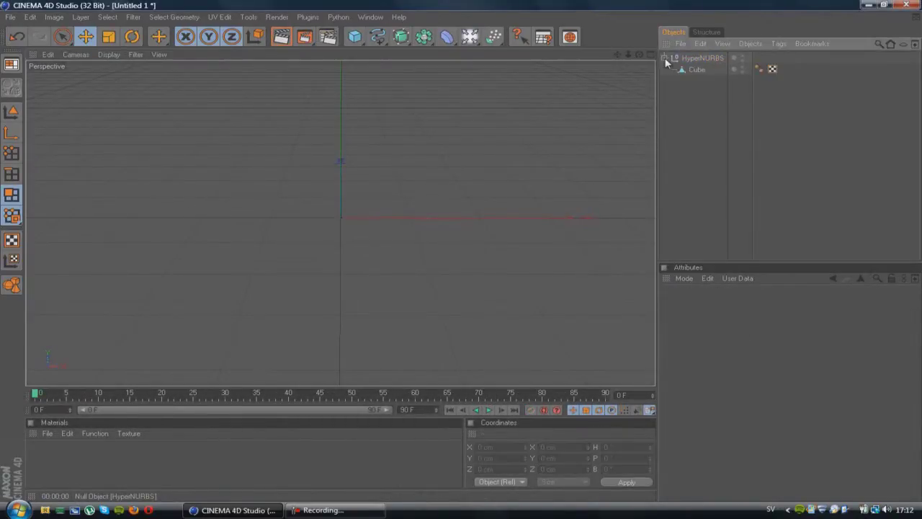
click(692, 70)
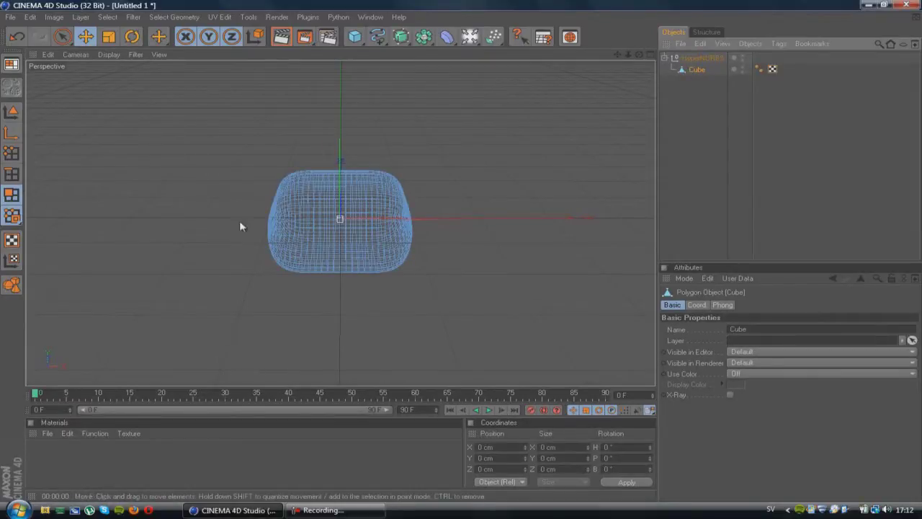
Step: Pull a small polygon on the mesh's front face out to about Z -132 cm and render a preview
click(292, 226)
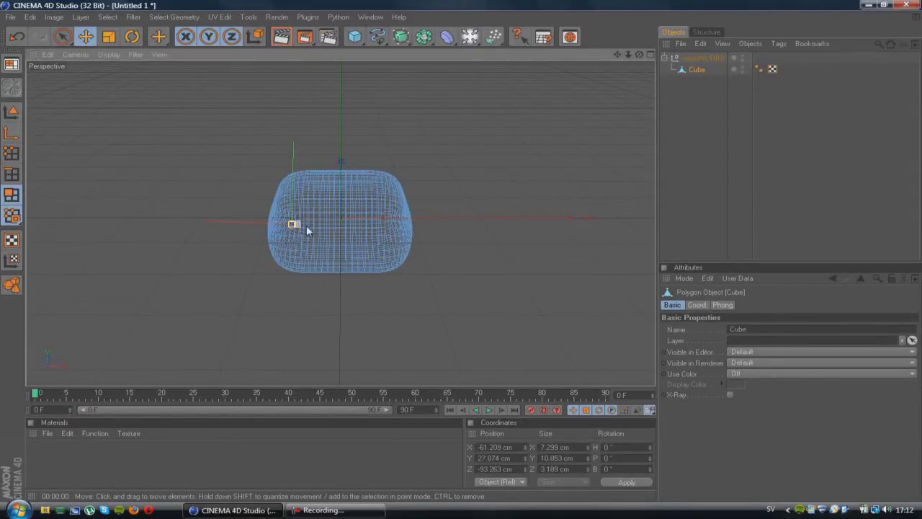
drag(282, 230, 275, 234)
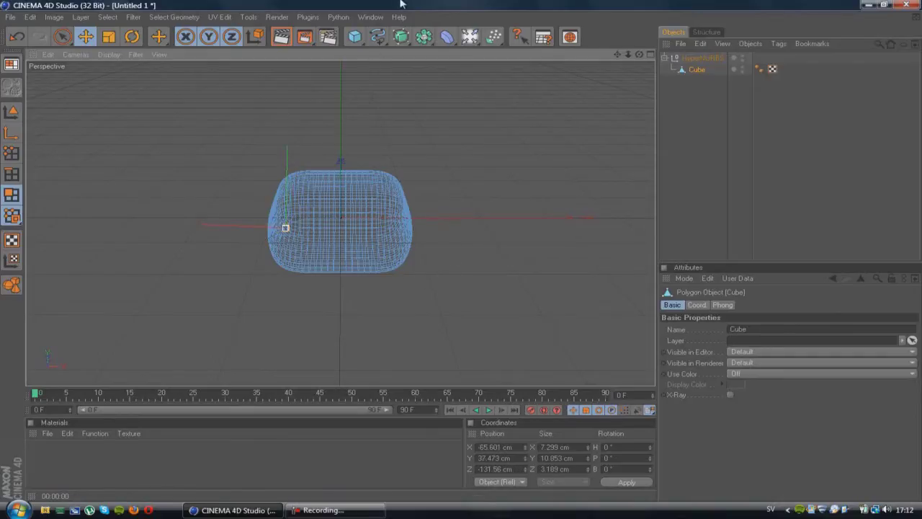
click(281, 36)
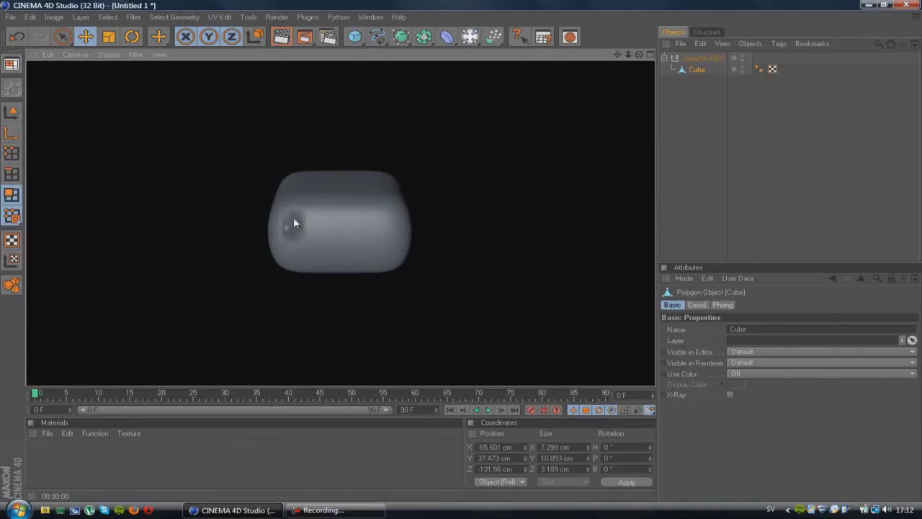
click(408, 144)
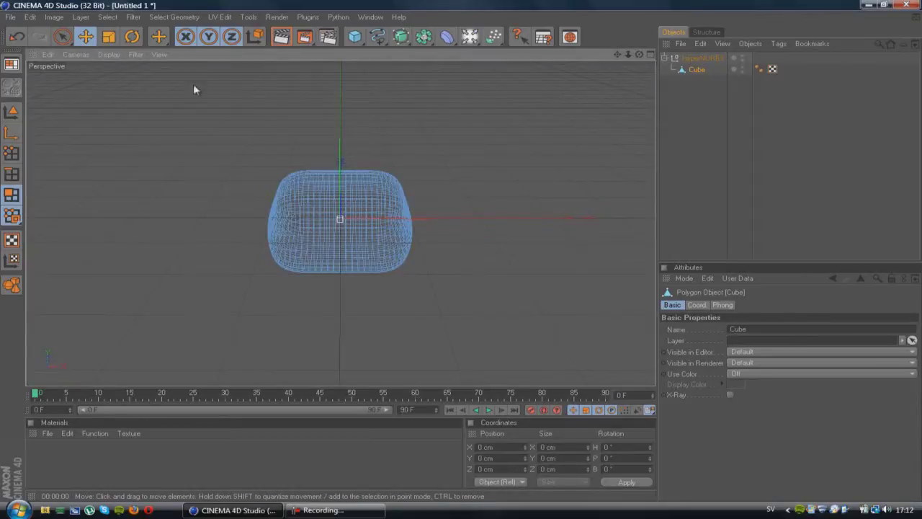
Step: Select all polygons across the mesh's front side with the Live Selection tool at radius 10
click(18, 37)
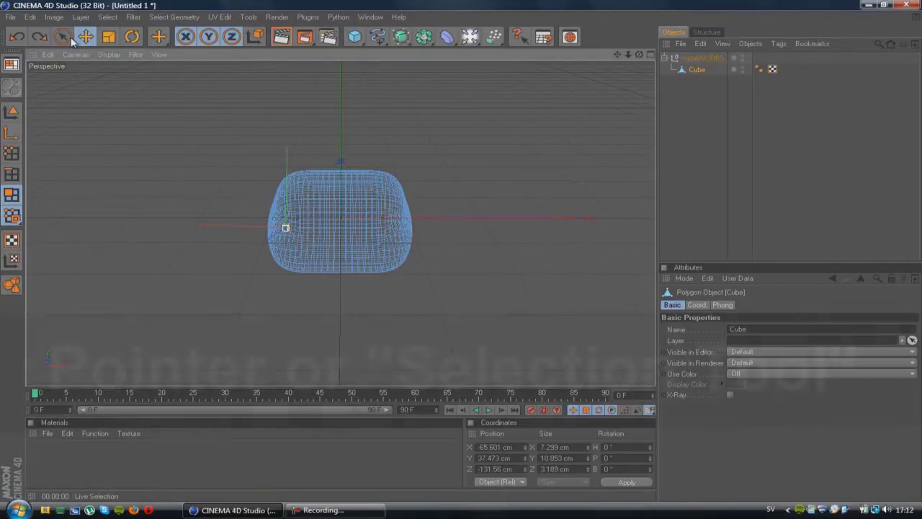
click(62, 36)
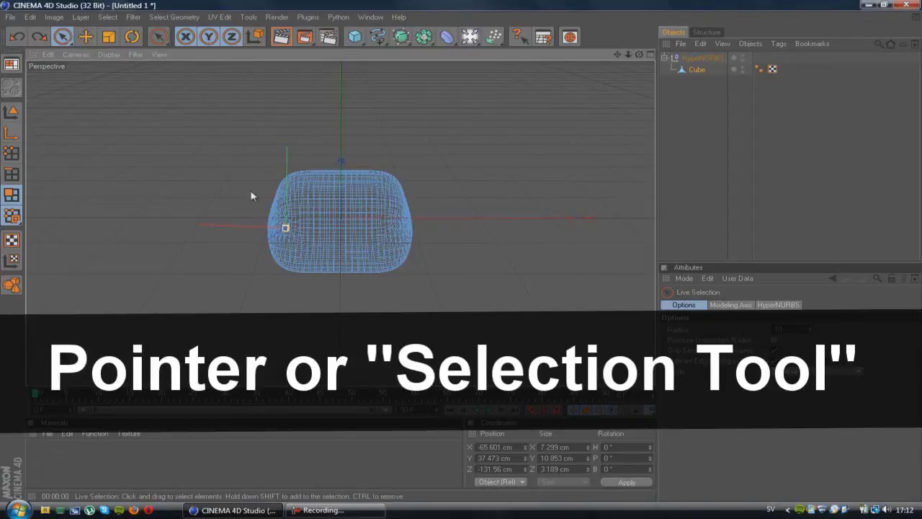
mouse_move(294, 222)
mouse_down()
mouse_move(297, 212)
mouse_move(371, 222)
mouse_up()
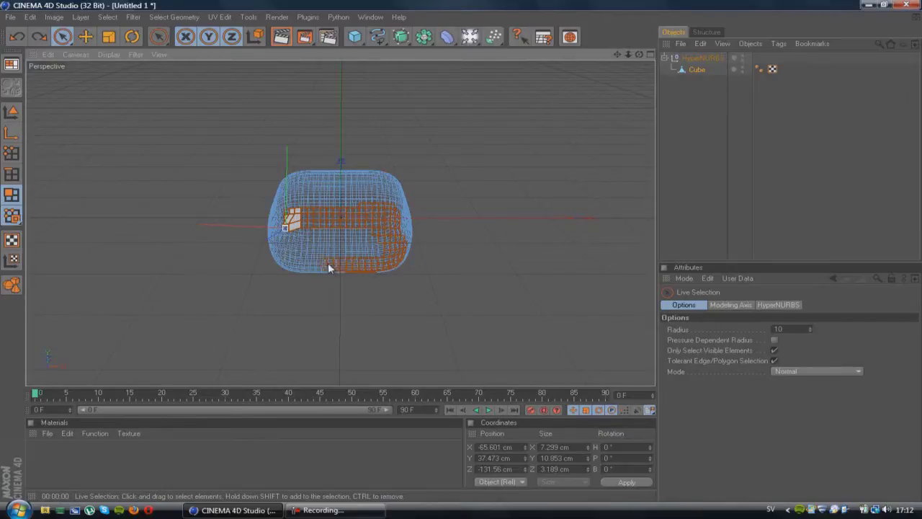
drag(281, 270, 292, 209)
mouse_move(370, 206)
mouse_down()
mouse_move(411, 224)
mouse_move(408, 255)
mouse_up()
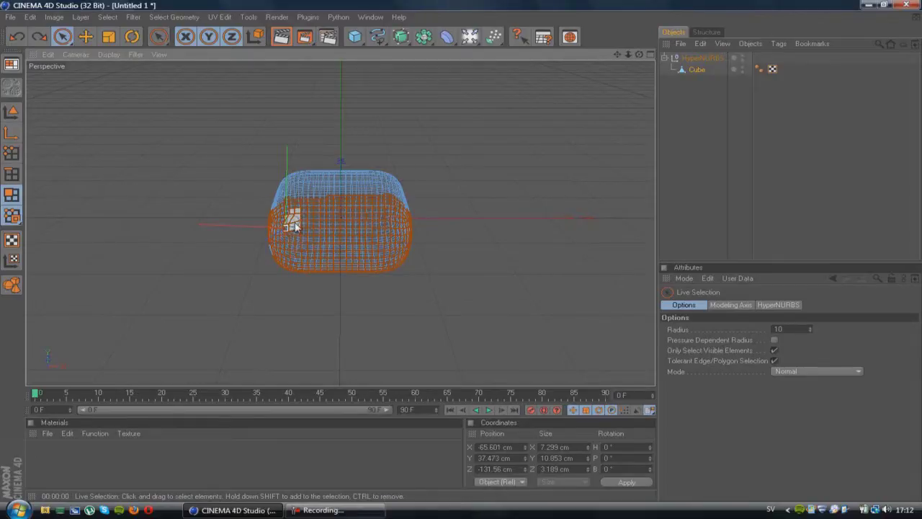
drag(296, 227, 306, 228)
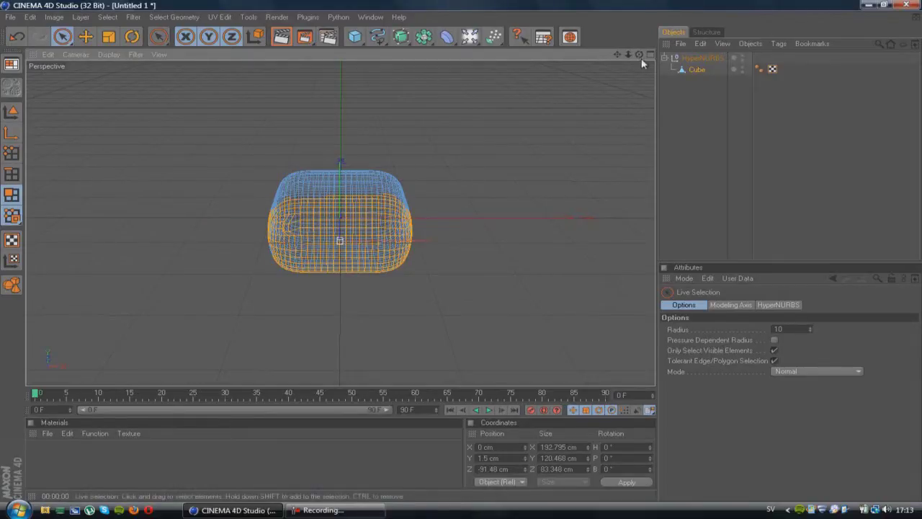
Step: Orbit the perspective view to show the front polygons at an angle and switch to the four-view layout
mouse_move(639, 55)
mouse_down()
mouse_move(454, 251)
mouse_move(648, 55)
mouse_move(459, 250)
mouse_move(511, 264)
mouse_move(625, 58)
mouse_up()
drag(462, 254, 639, 55)
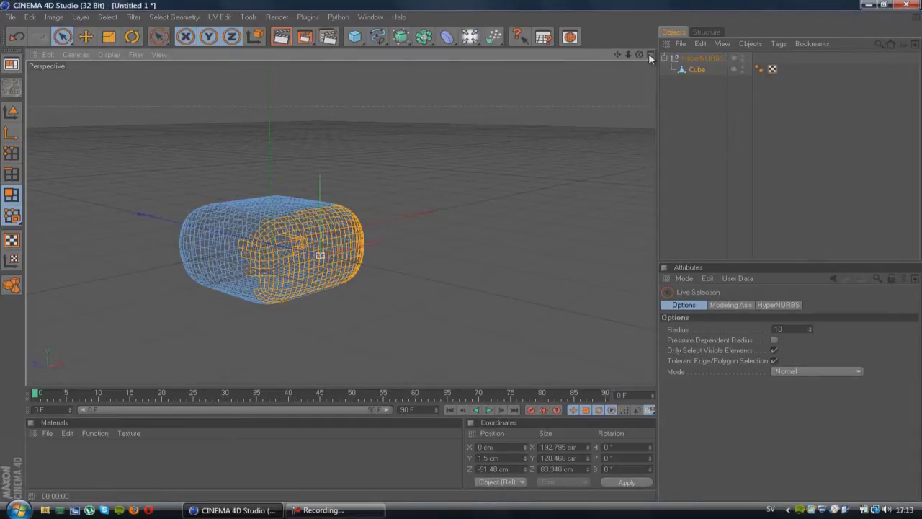
click(649, 54)
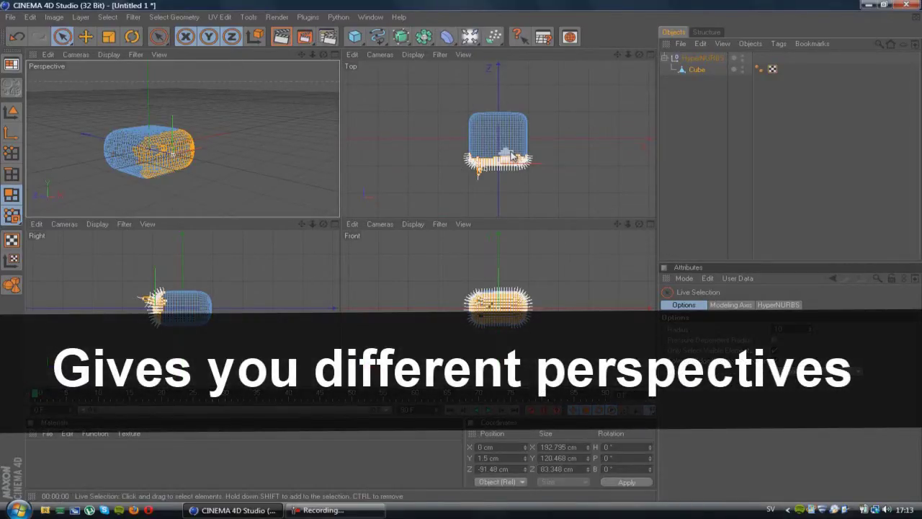
click(462, 216)
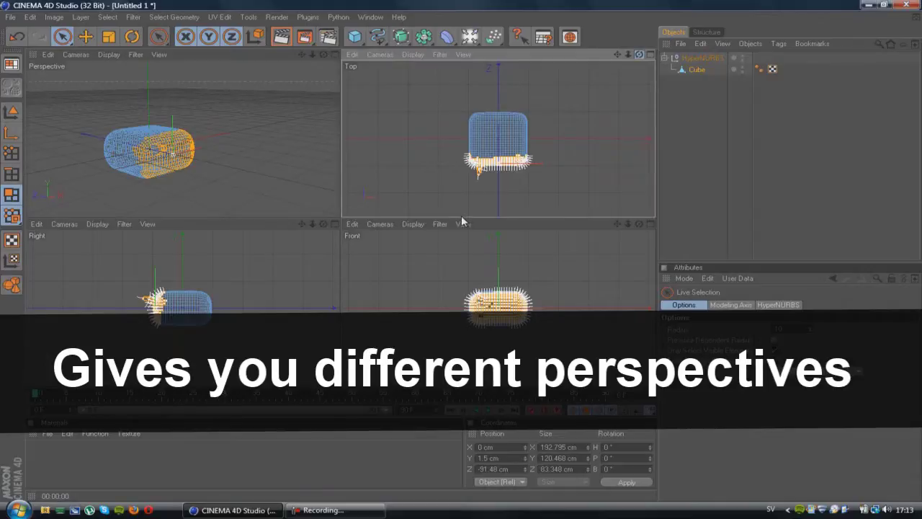
drag(617, 51, 461, 215)
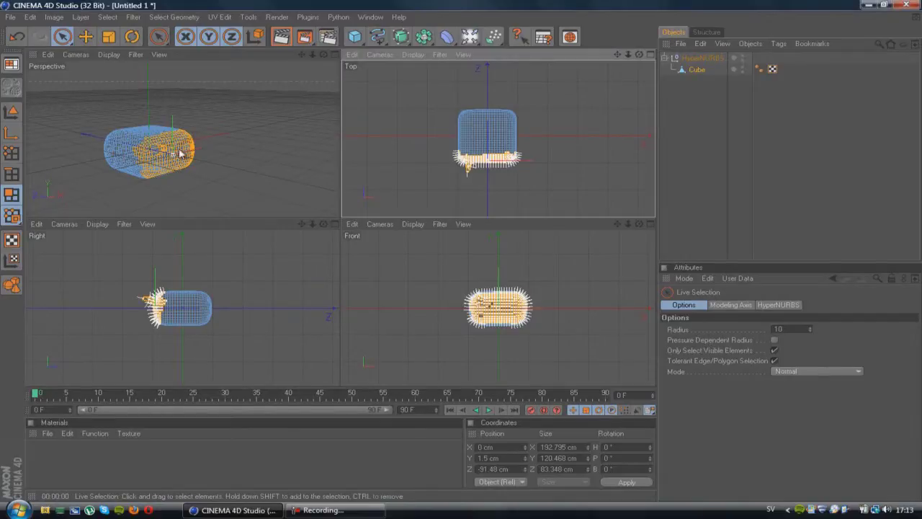
Step: Stretch the selected front polygons out to about Z -238 cm and render a preview in the perspective view
drag(154, 151, 351, 151)
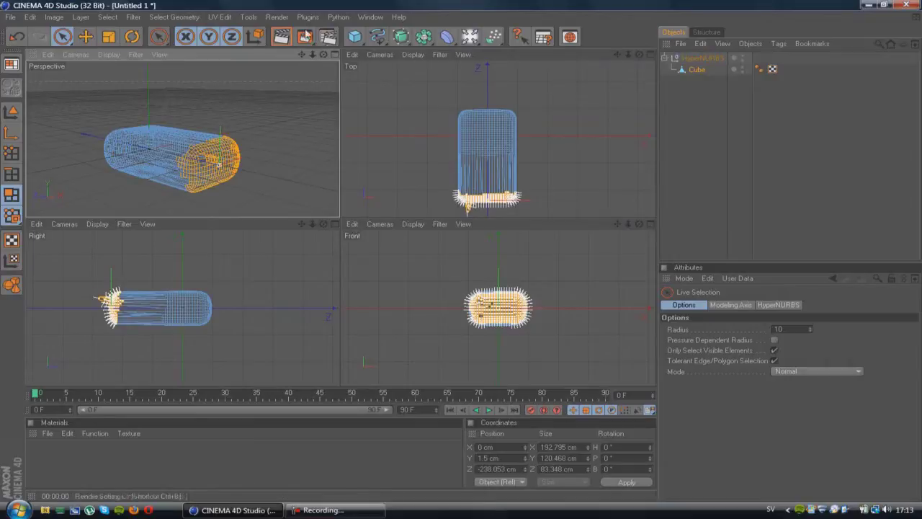
key(ctrl+r)
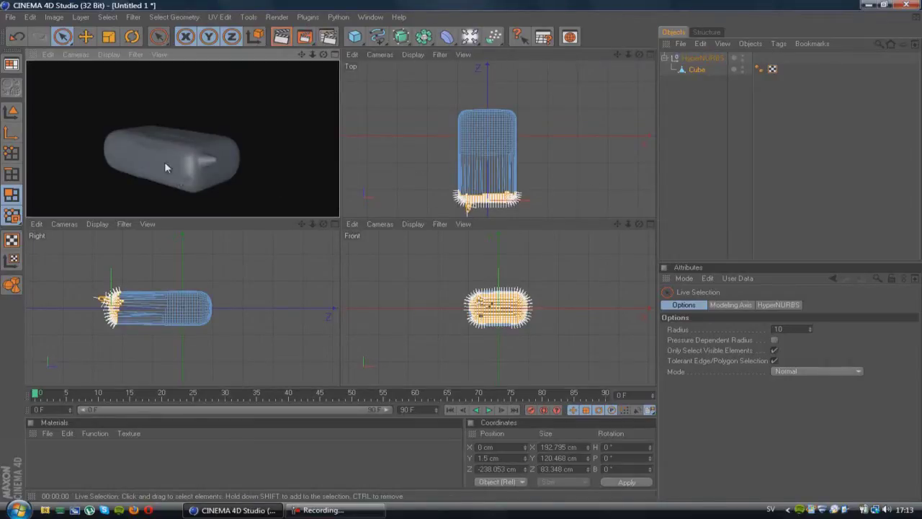
click(199, 143)
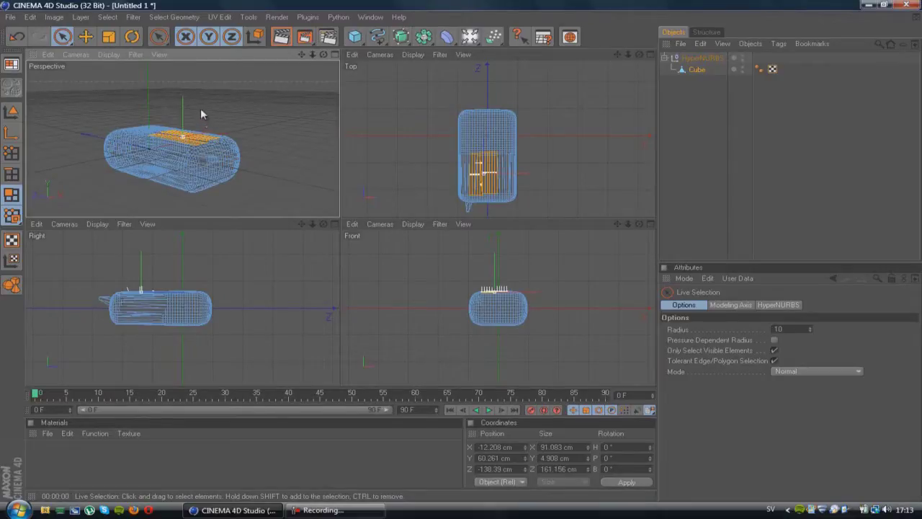
Step: Undo the front stretch, the polygon selections and the earlier pull of the small front polygon
key(ctrl+z)
key(ctrl+z)
key(ctrl+z)
key(ctrl+z)
key(ctrl+z)
key(ctrl+z)
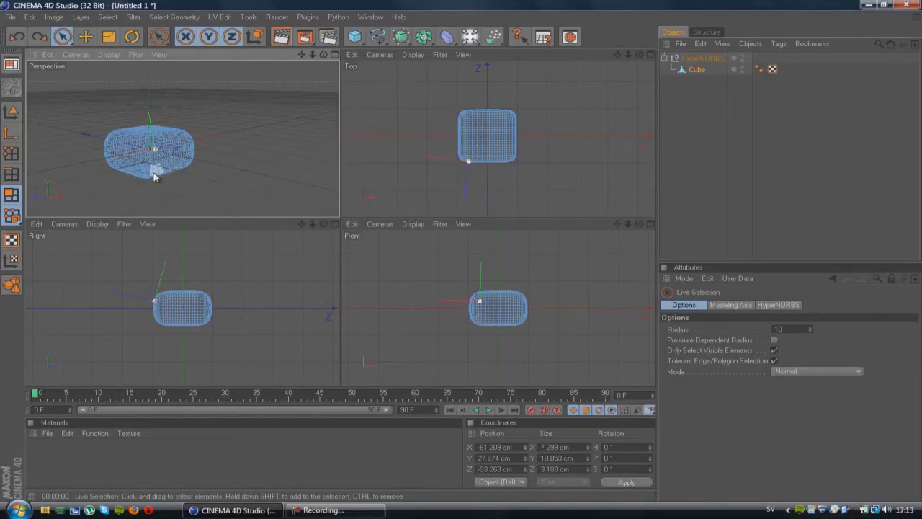
Step: Live-select the mesh's front polygons, stretch them out to about Z -224 cm and render a preview
mouse_move(163, 176)
mouse_down()
mouse_move(183, 162)
mouse_move(180, 140)
mouse_move(164, 163)
mouse_move(154, 146)
mouse_move(141, 183)
mouse_up()
mouse_move(185, 144)
mouse_down()
mouse_move(185, 166)
mouse_move(150, 154)
mouse_up()
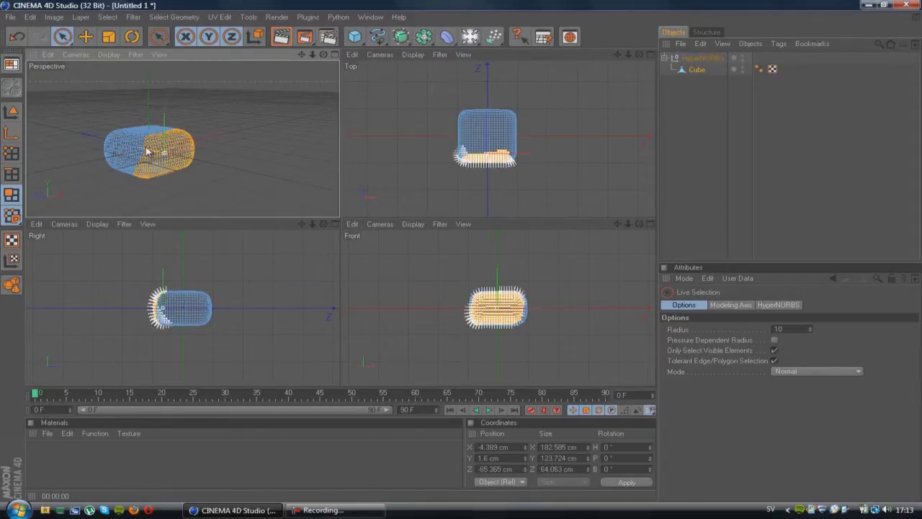
drag(362, 224, 345, 221)
click(280, 38)
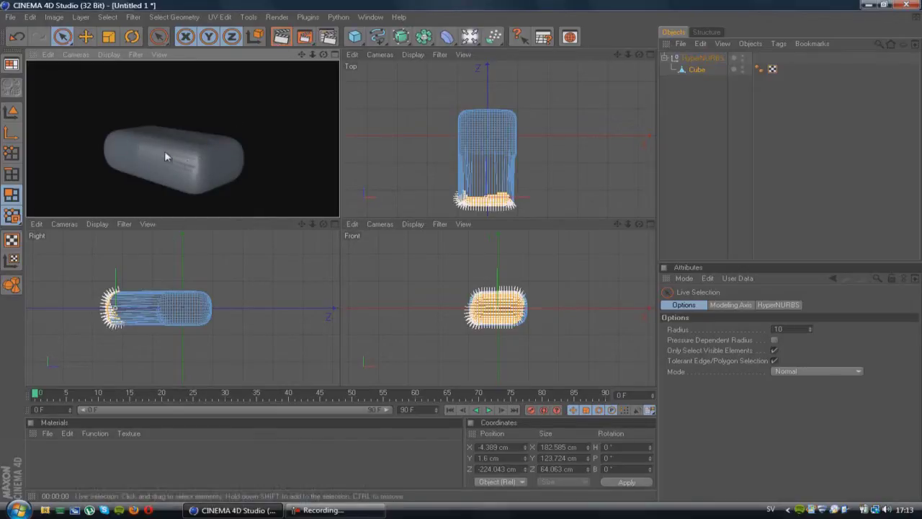
Step: Maximize the perspective view, orbit to see the key from above, then deselect it and collapse the HyperNURBS hierarchy
click(338, 53)
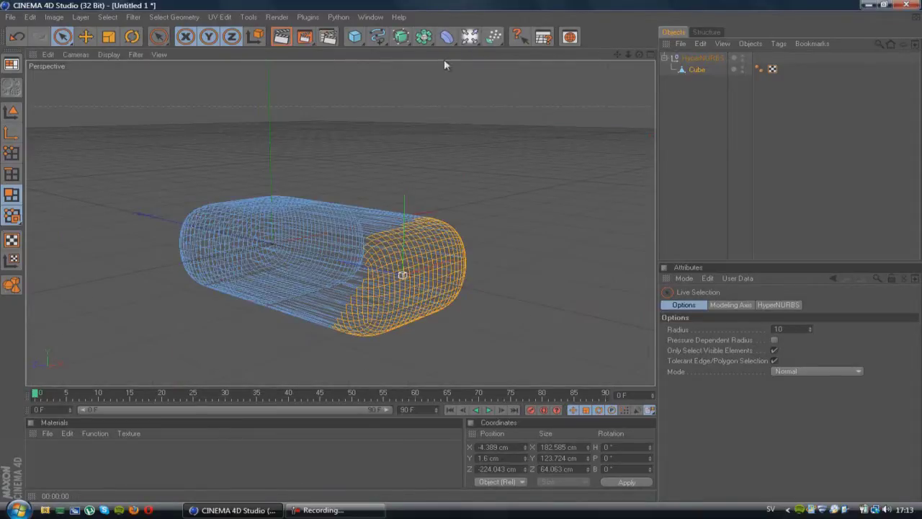
click(651, 54)
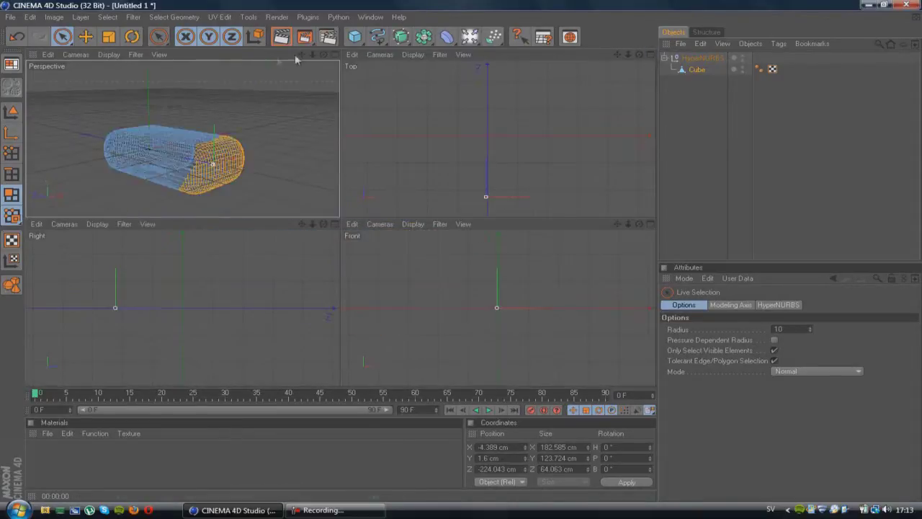
click(334, 55)
drag(637, 56, 656, 92)
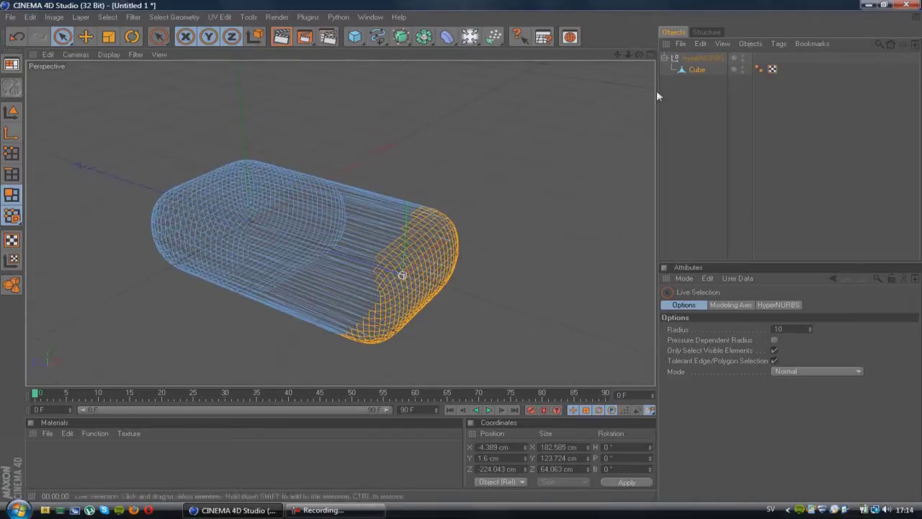
click(749, 199)
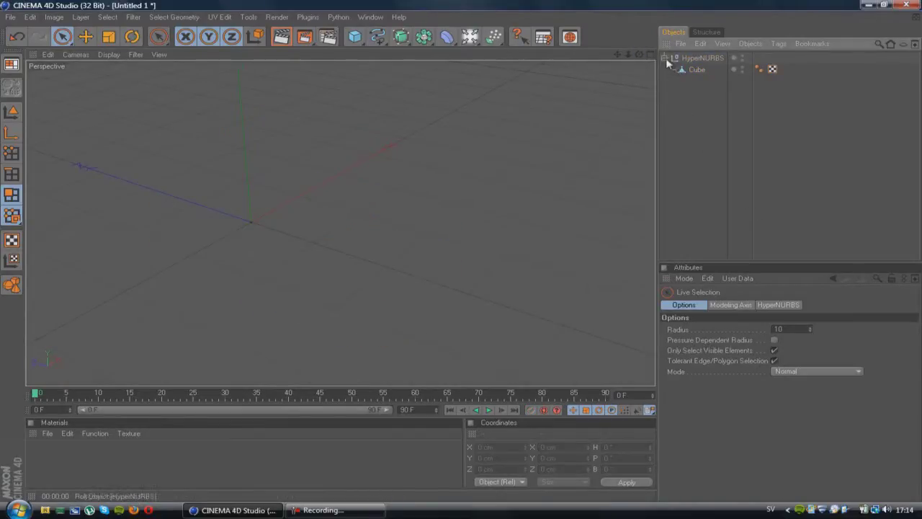
click(684, 60)
click(701, 144)
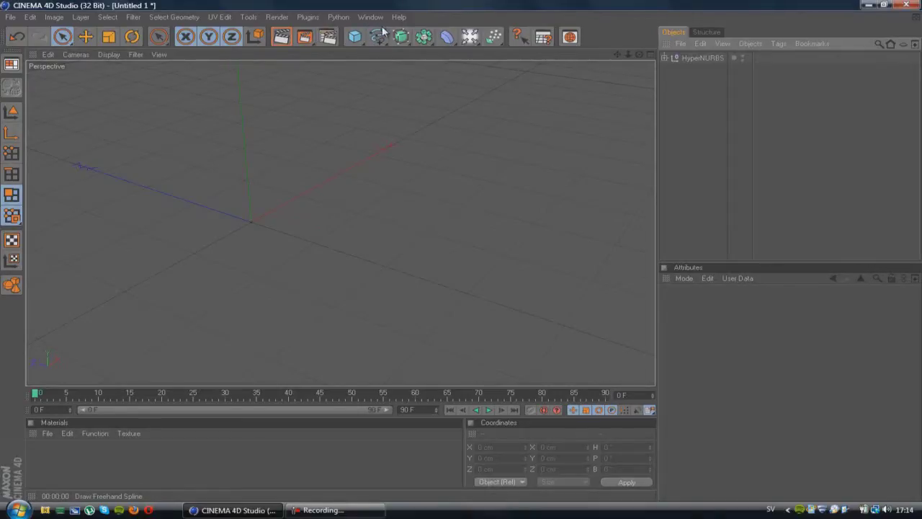
Step: Add a Text spline reading "G" and render a preview of the perspective view
click(378, 37)
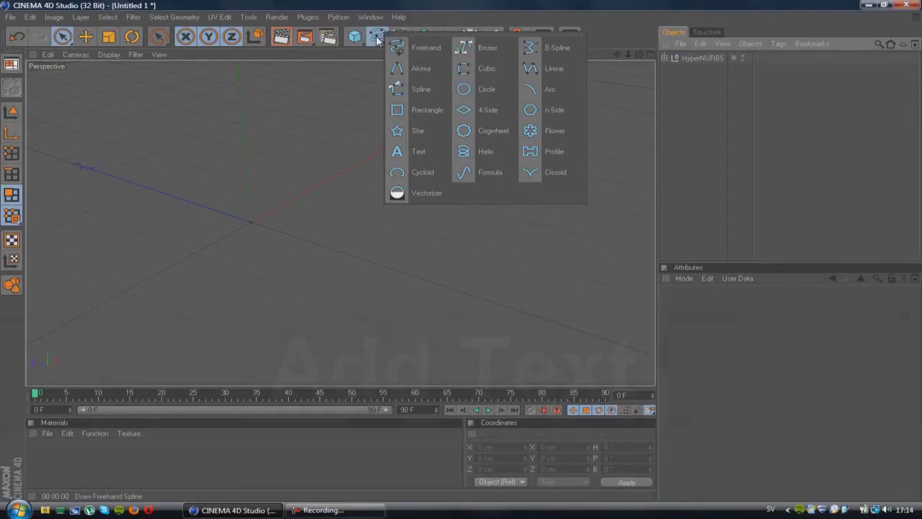
click(416, 151)
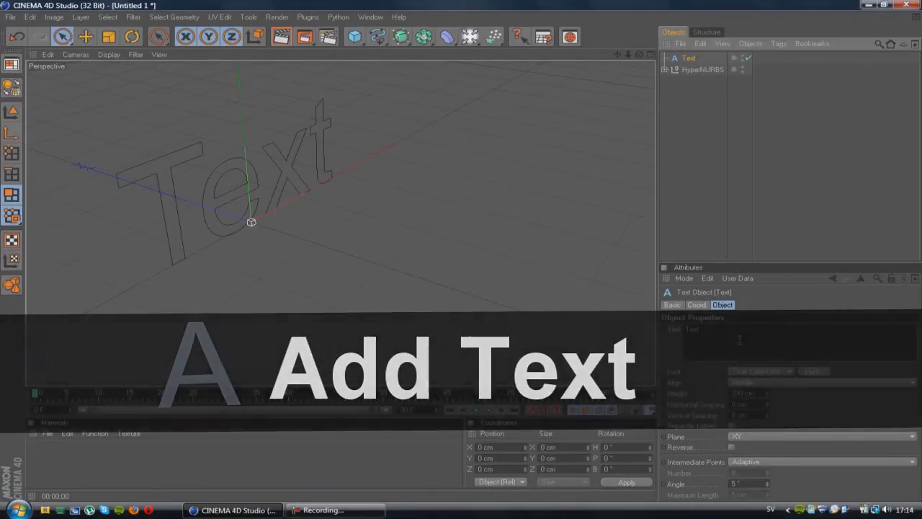
drag(707, 330, 664, 329)
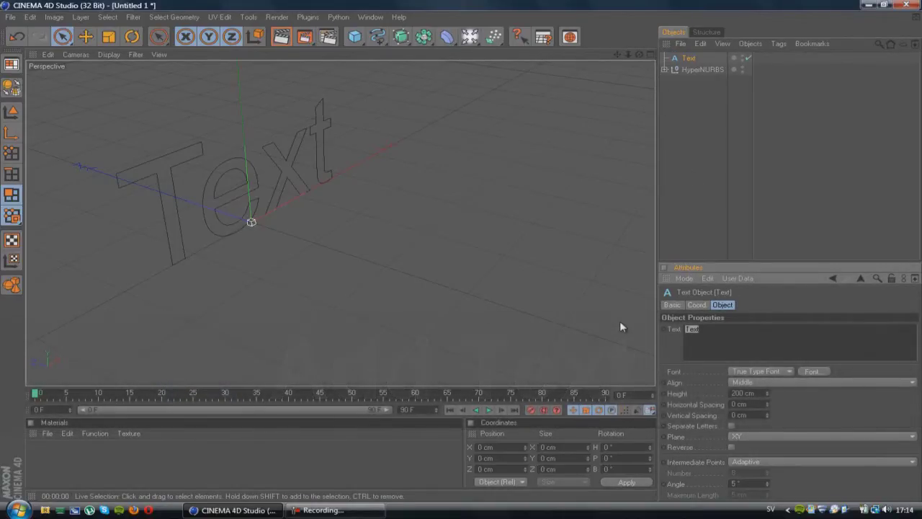
text(g)
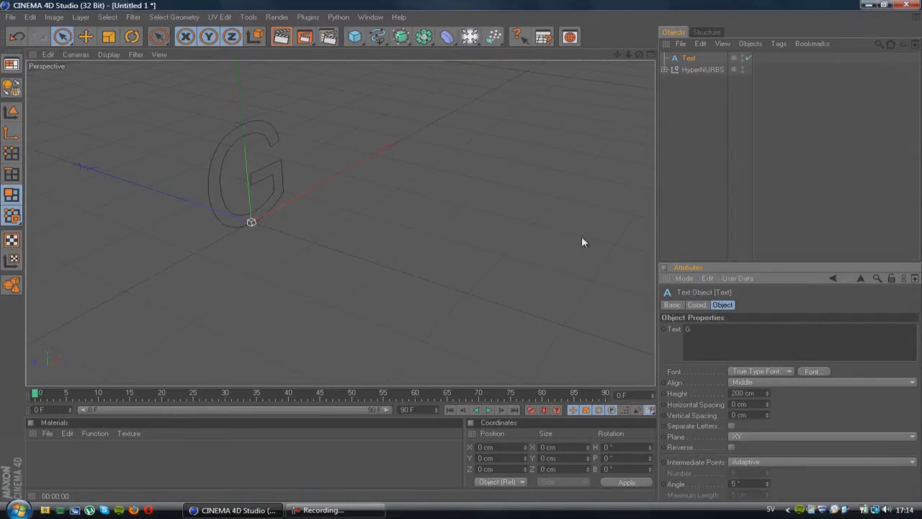
click(281, 36)
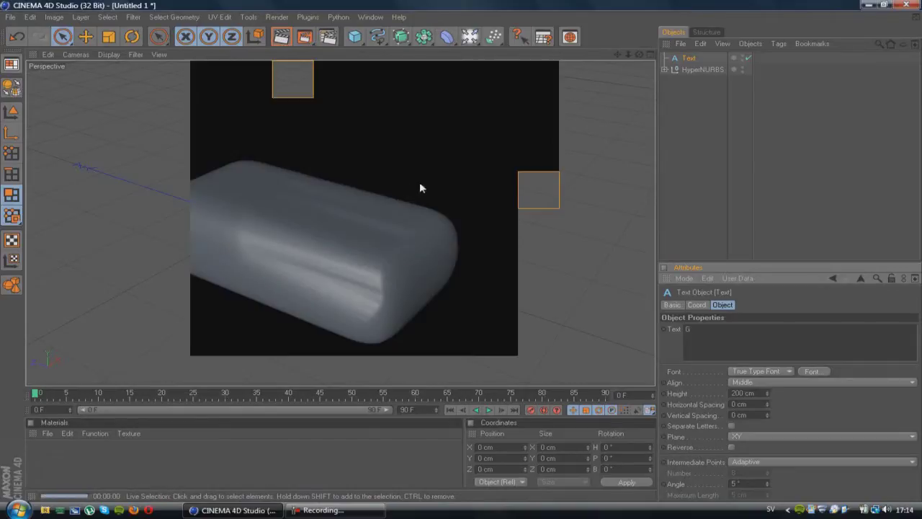
Step: Add an Extrude NURBS object, nest the "G" Text spline under it and render a preview
click(688, 60)
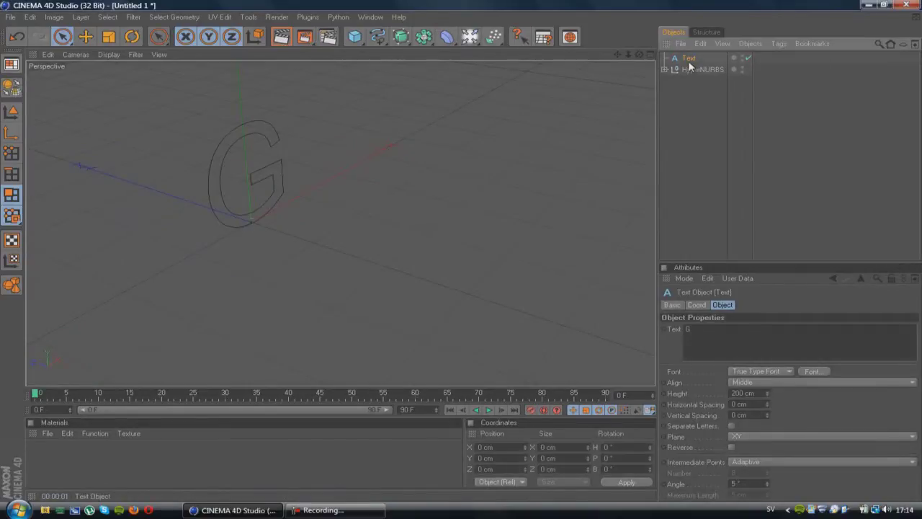
drag(398, 37, 536, 49)
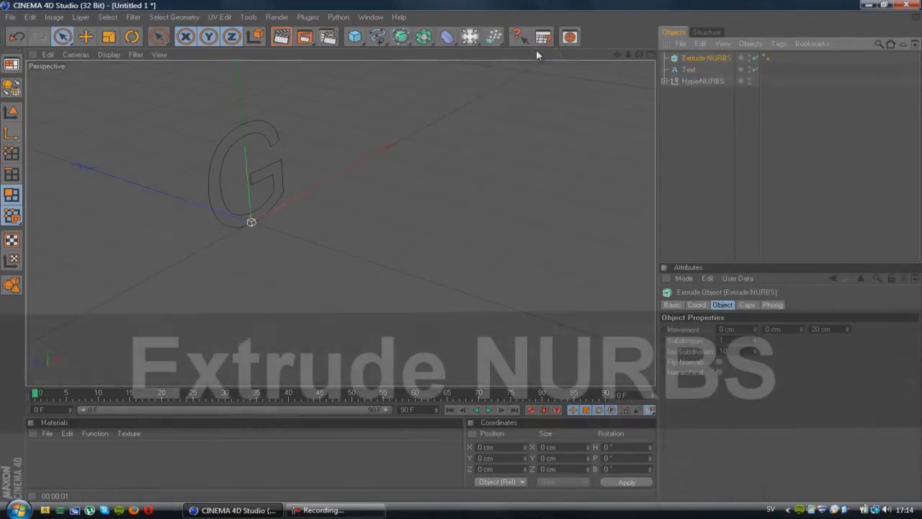
drag(680, 68, 685, 56)
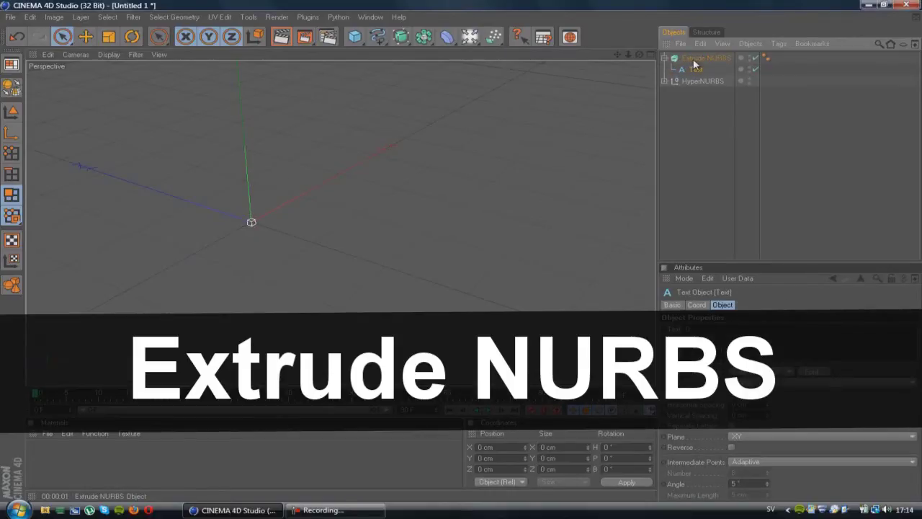
click(694, 60)
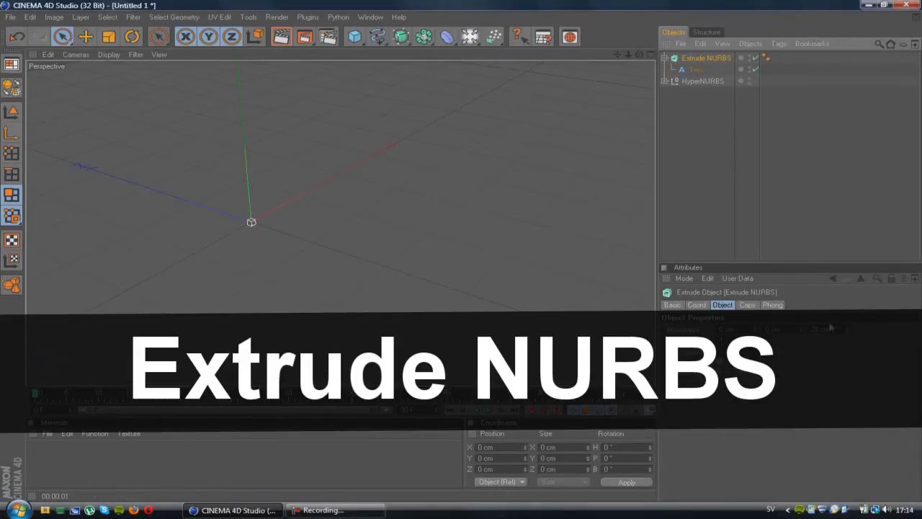
click(283, 38)
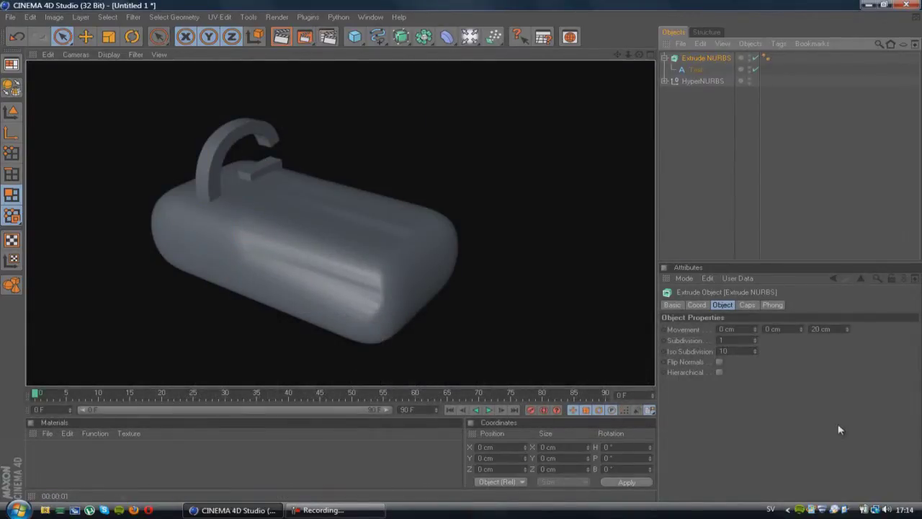
Step: Set the Extrude NURBS Z movement to 50 cm and render a preview of the thicker letter
click(684, 58)
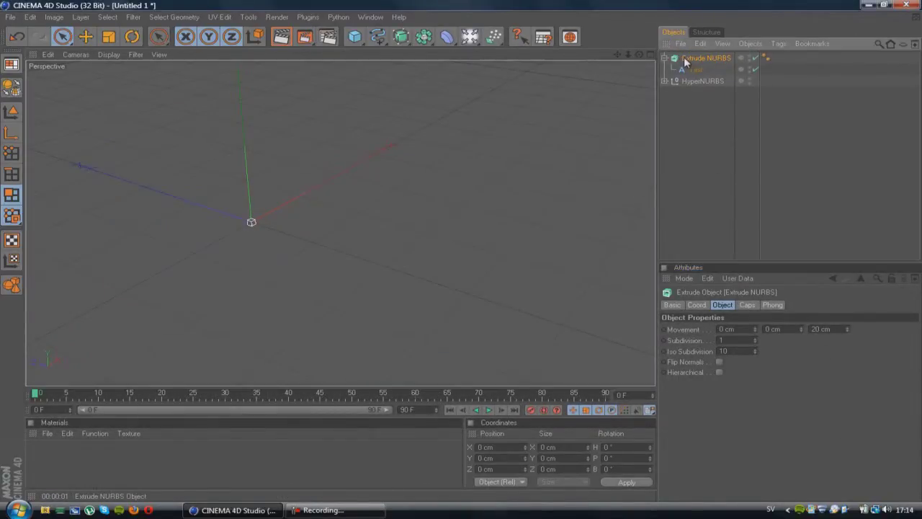
click(846, 327)
drag(819, 328, 799, 329)
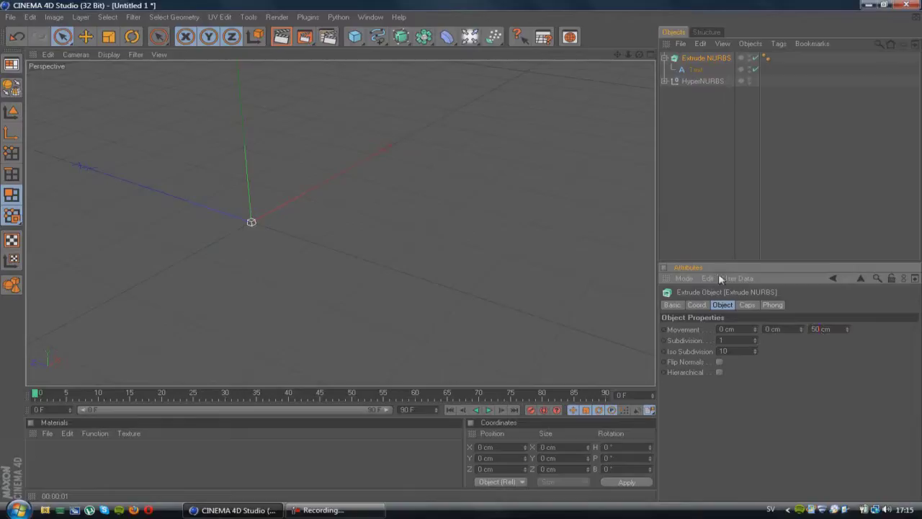
click(293, 36)
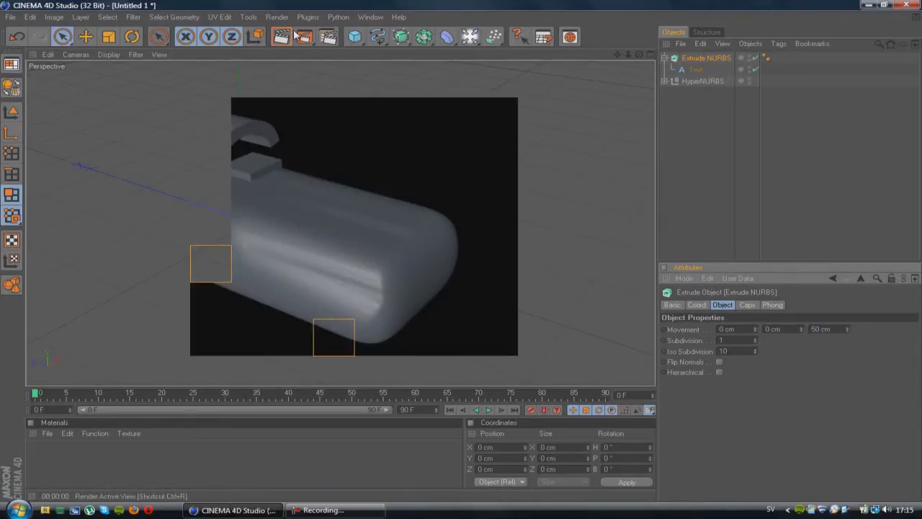
Step: Delete the Extrude NURBS object together with its "G" Text spline
click(253, 126)
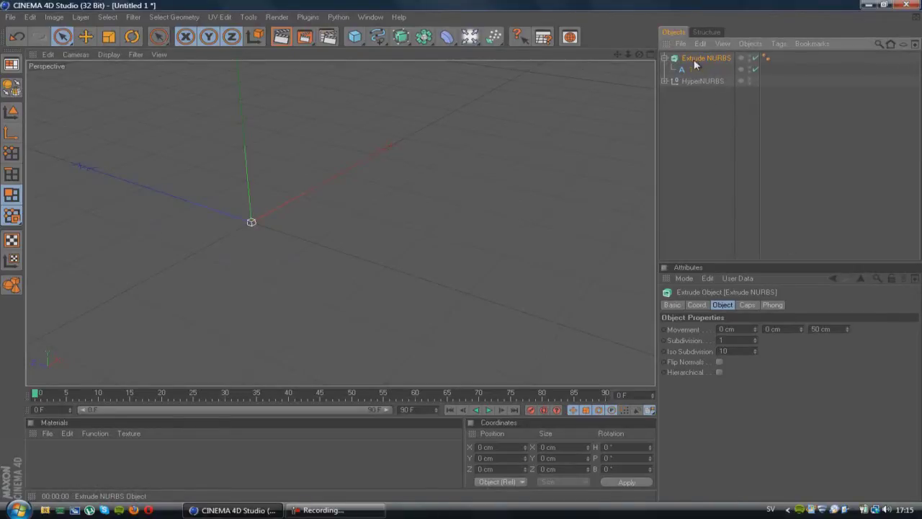
key(Delete)
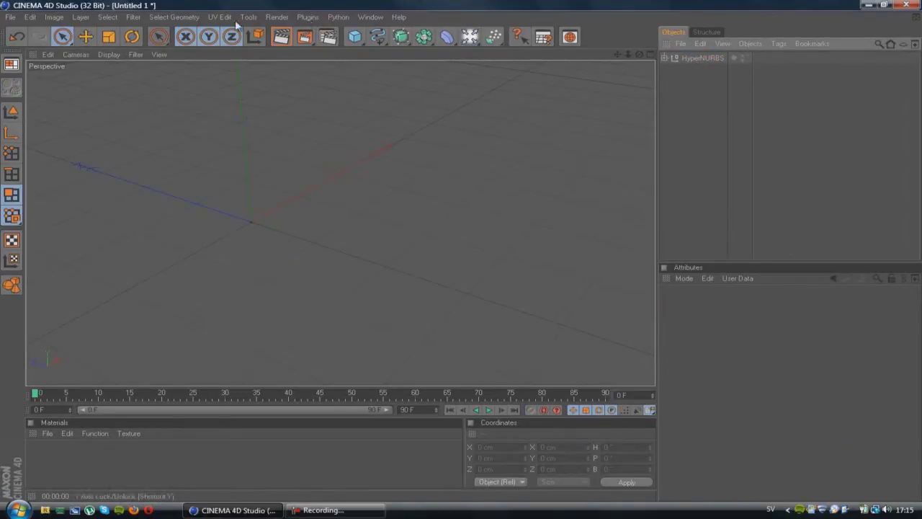
Step: Search the program's commands for the MoGraph MoText object
click(277, 18)
click(246, 66)
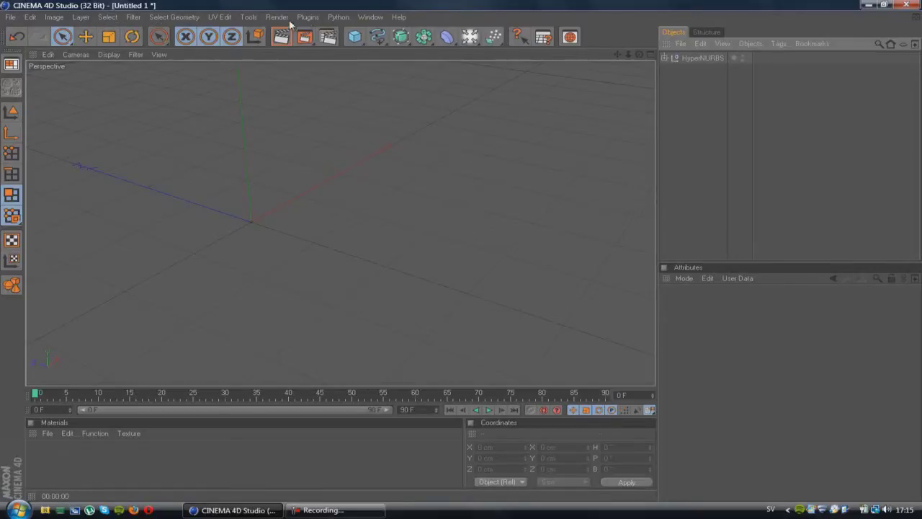
click(247, 17)
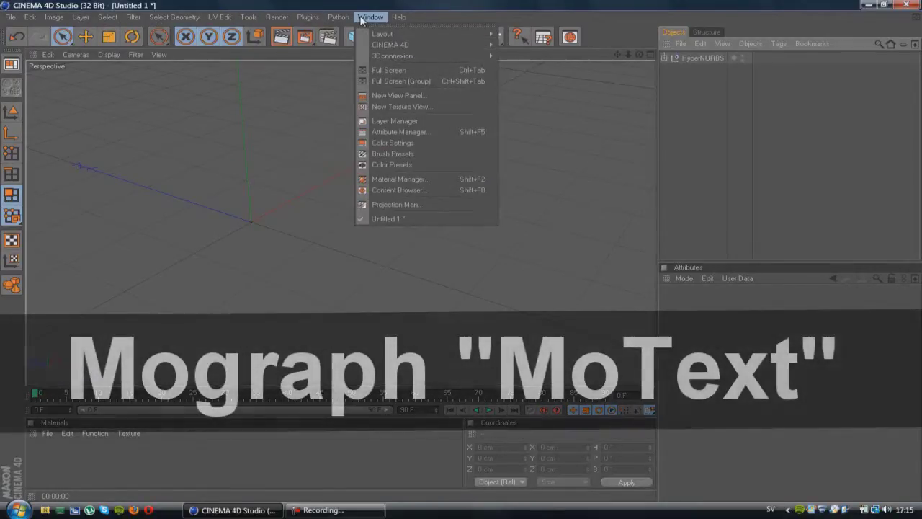
mouse_move(378, 18)
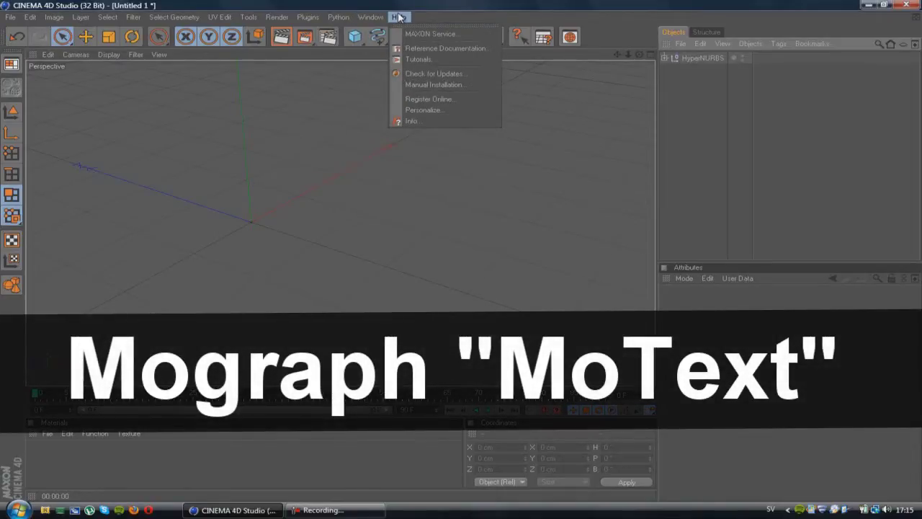
click(488, 13)
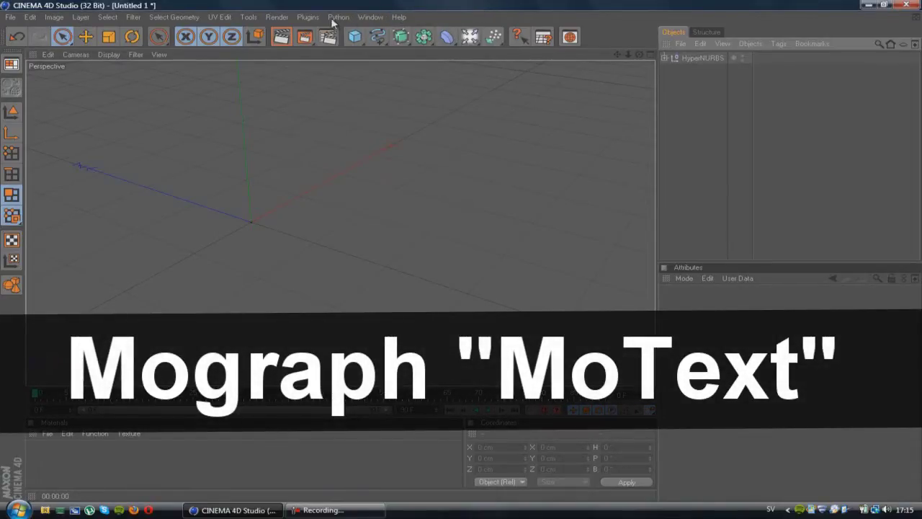
click(249, 17)
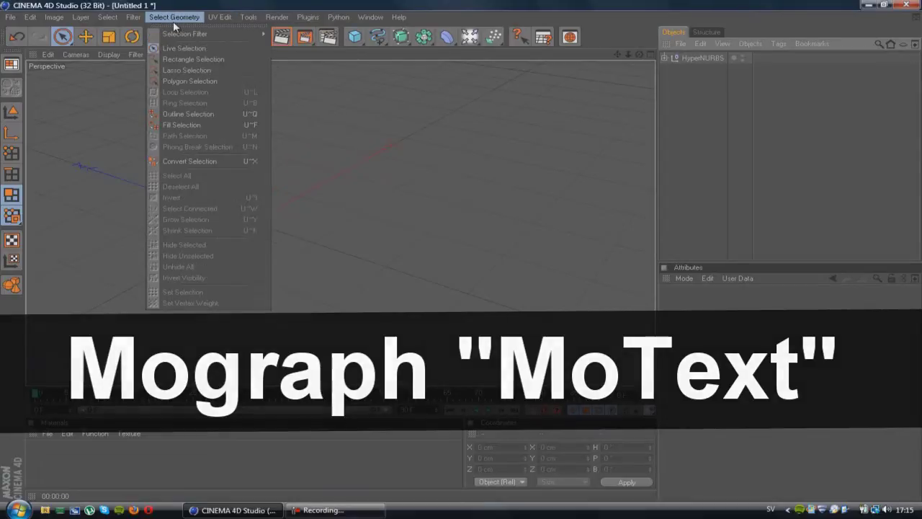
mouse_move(134, 22)
click(480, 5)
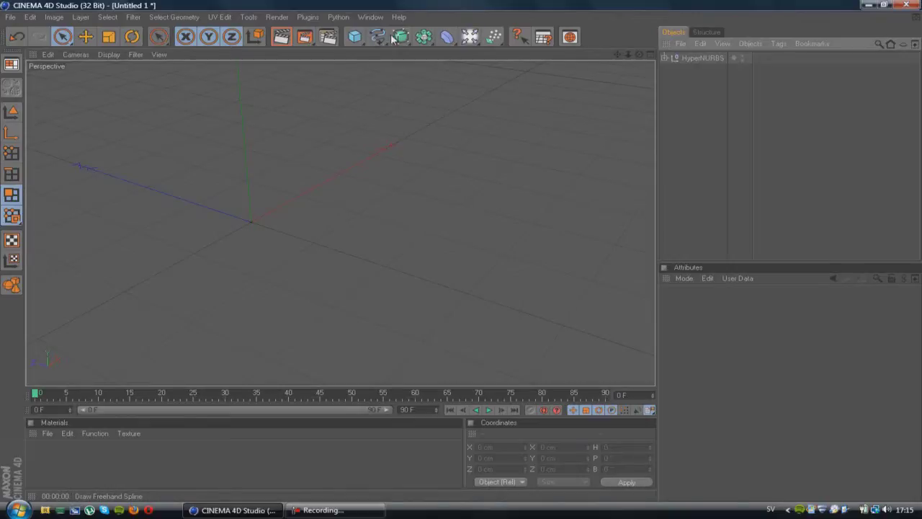
click(371, 18)
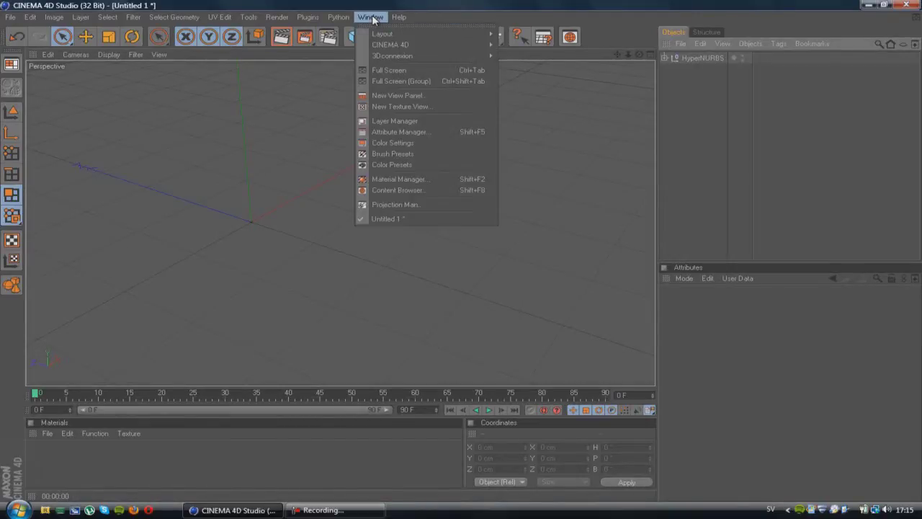
mouse_move(402, 58)
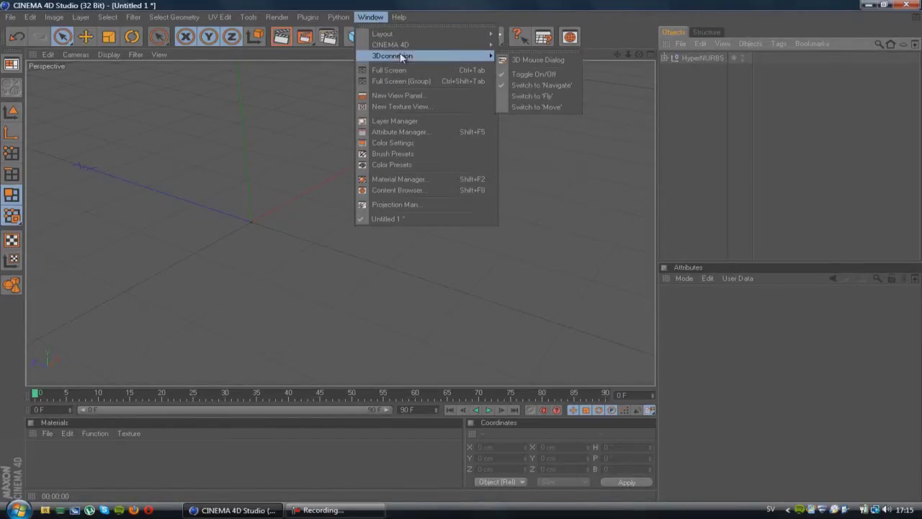
click(315, 53)
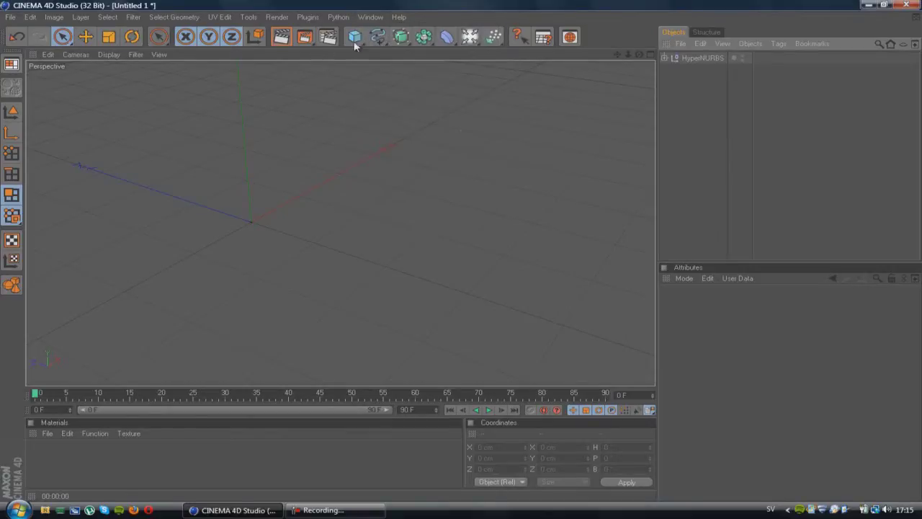
Step: Add a Text spline, nest it under a new Extrude NURBS object and collapse that hierarchy
click(381, 41)
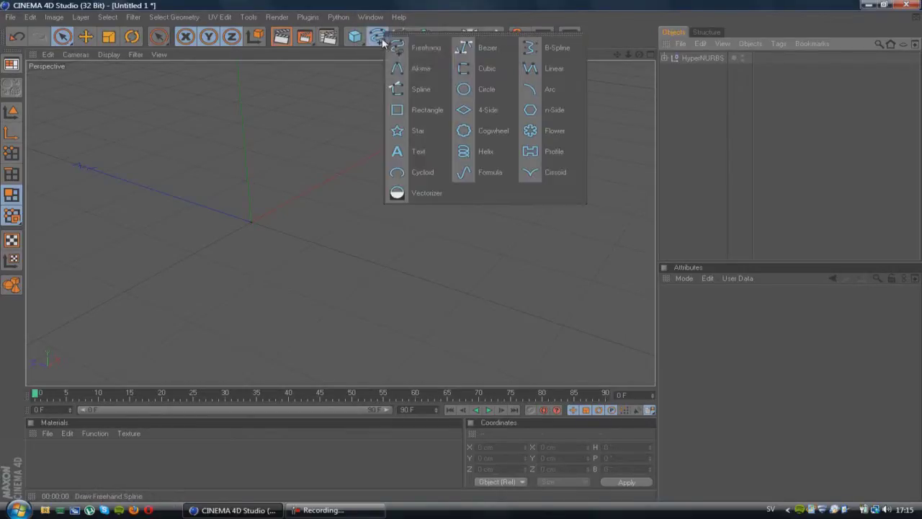
click(411, 151)
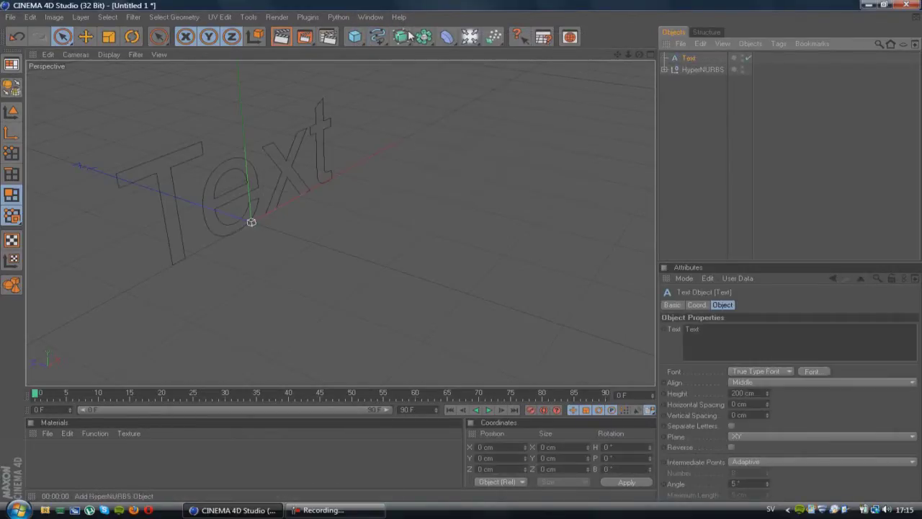
click(409, 36)
click(548, 45)
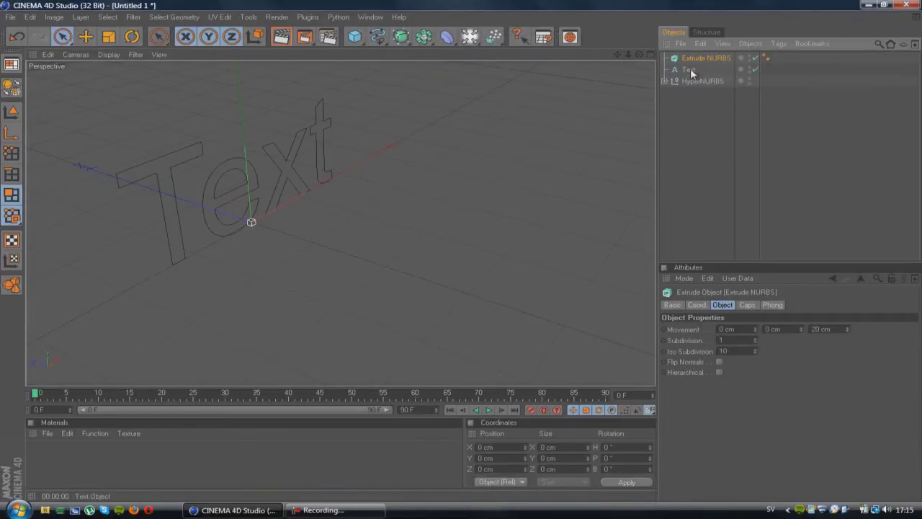
drag(690, 70, 696, 61)
click(697, 59)
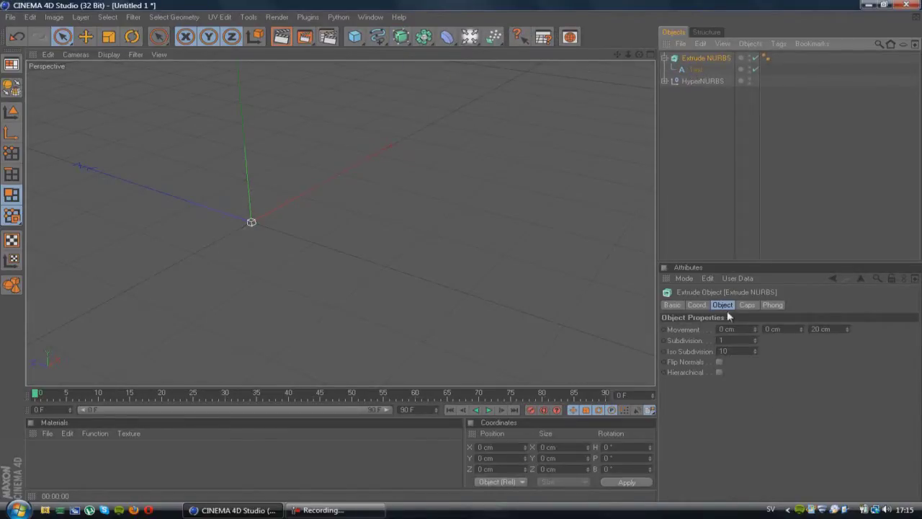
click(665, 58)
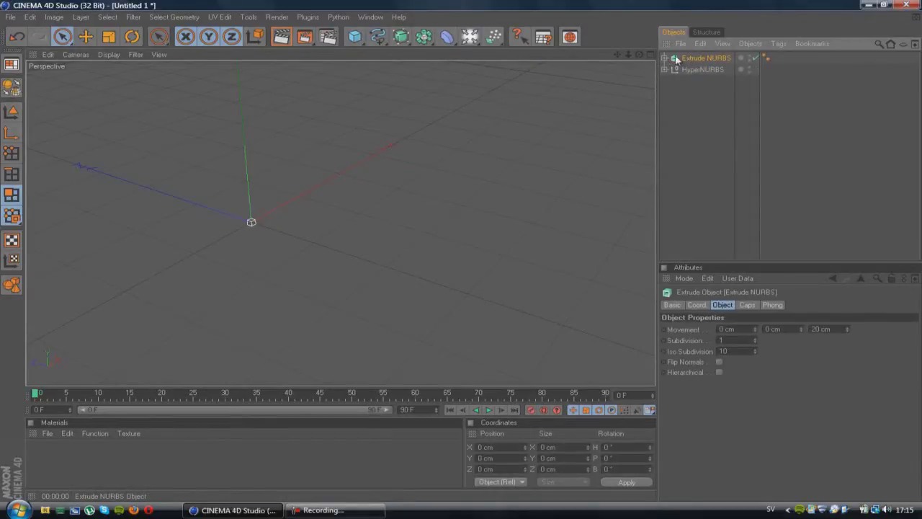
Step: Rotate the Extrude NURBS lettering by -90° in the Front view with quantized rotation so it lies flat
click(136, 42)
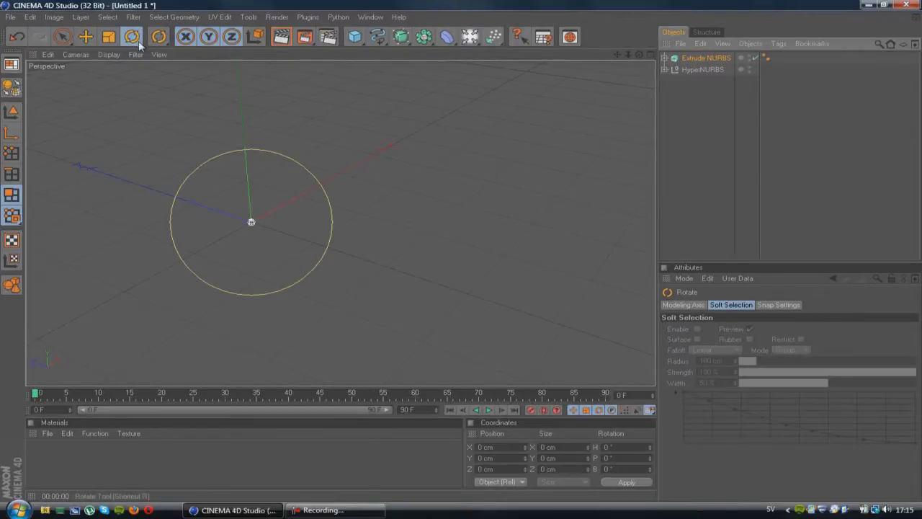
click(652, 54)
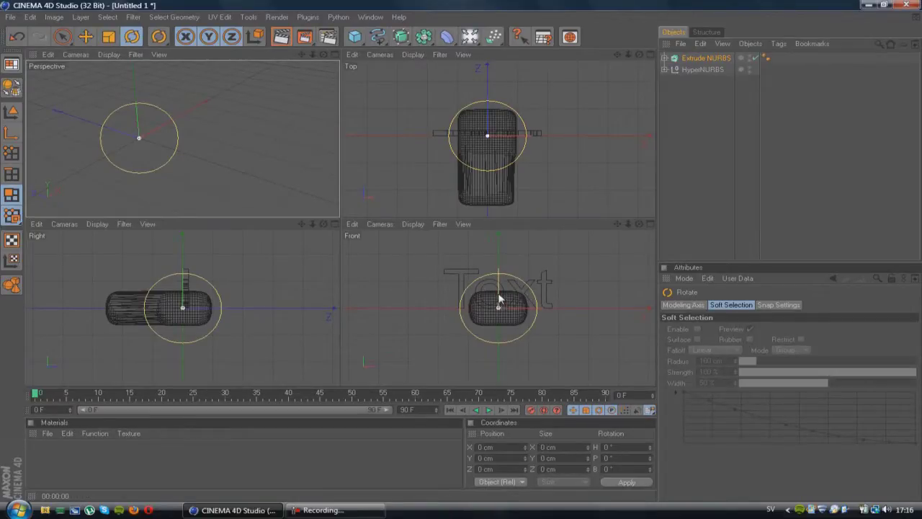
click(498, 295)
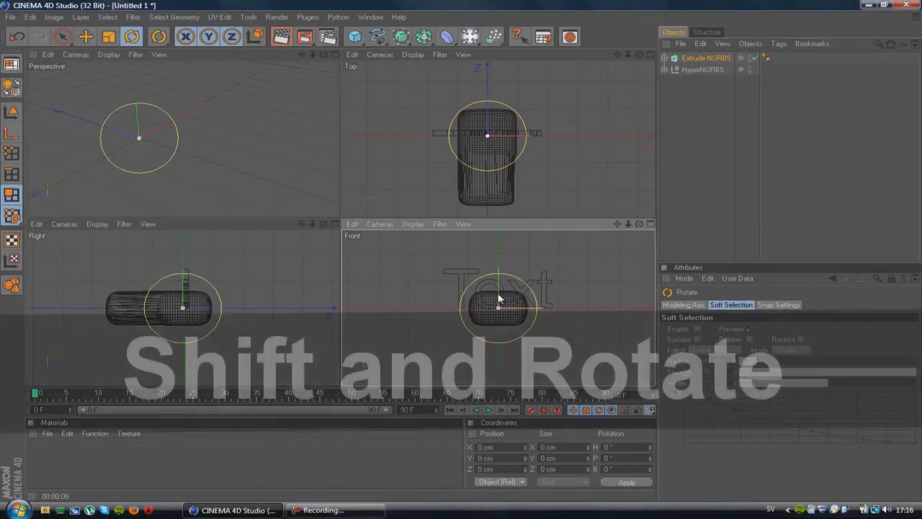
mouse_move(462, 250)
shift+mouse_down()
mouse_move(458, 221)
mouse_move(461, 248)
mouse_move(471, 196)
mouse_move(463, 255)
mouse_move(461, 235)
shift+mouse_up()
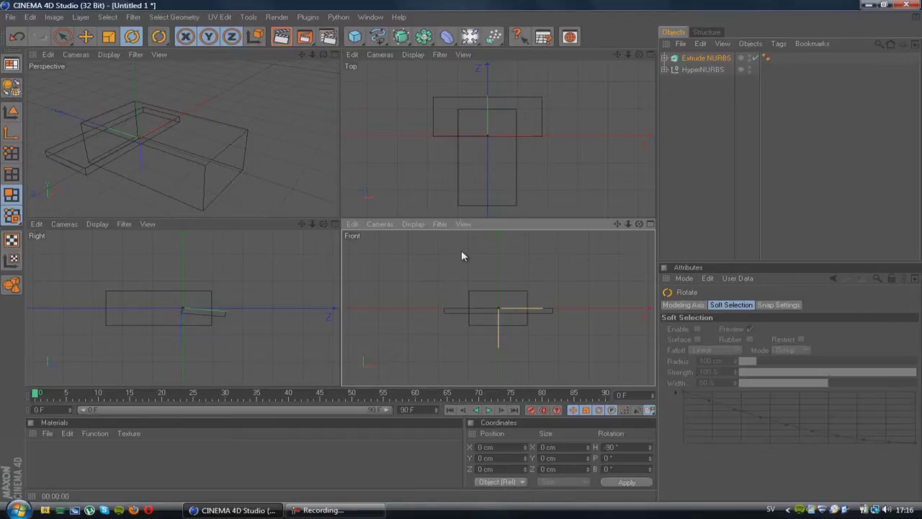
drag(461, 250, 461, 250)
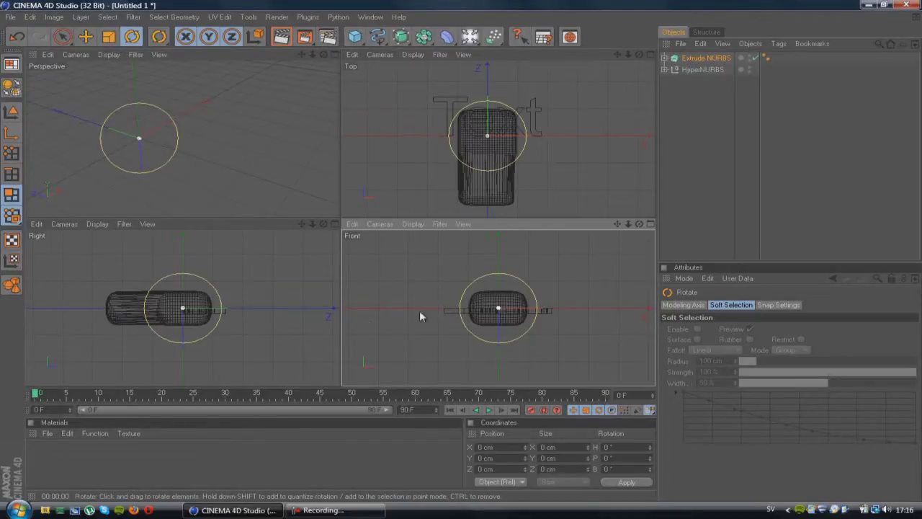
Step: Move the flat lettering in the Right view onto the key's upper surface and return to the full Perspective view
click(62, 36)
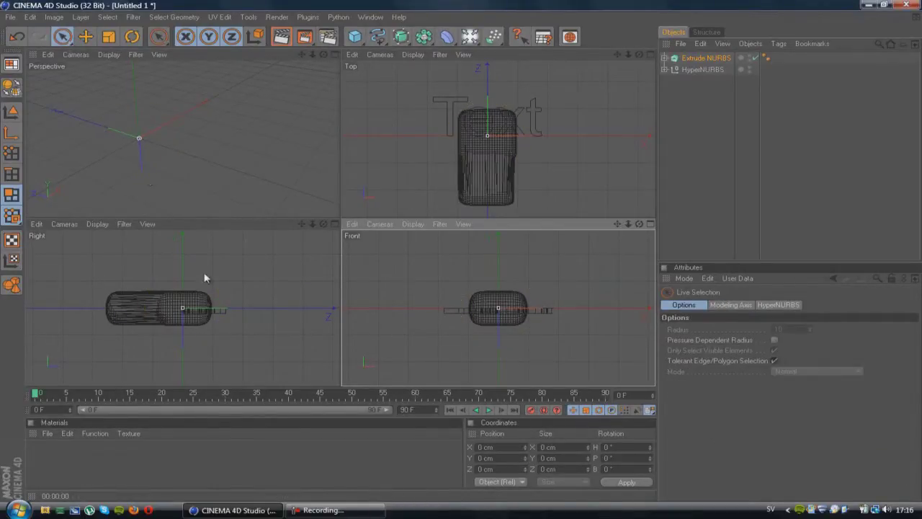
click(216, 312)
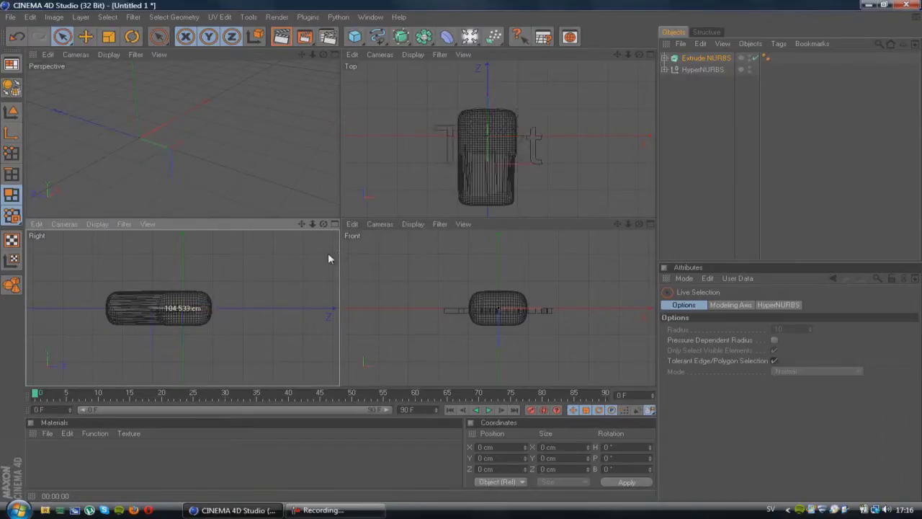
drag(140, 330, 140, 302)
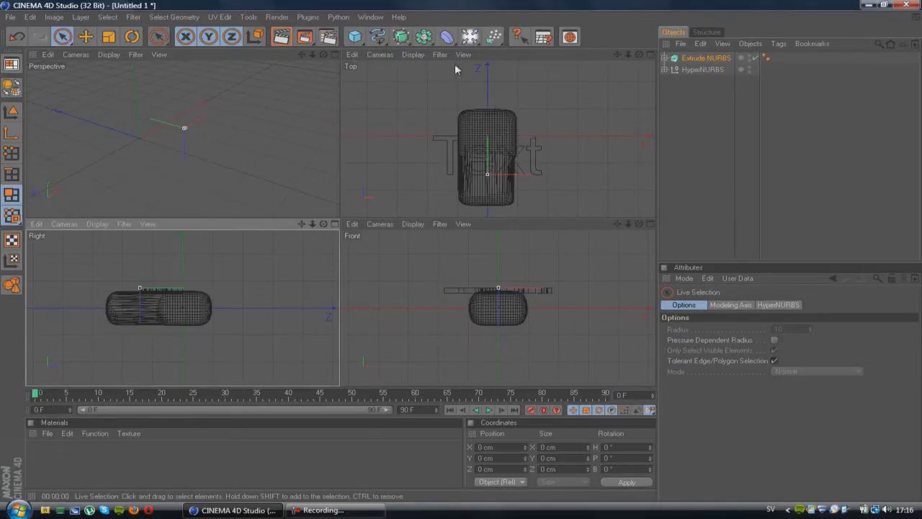
click(336, 54)
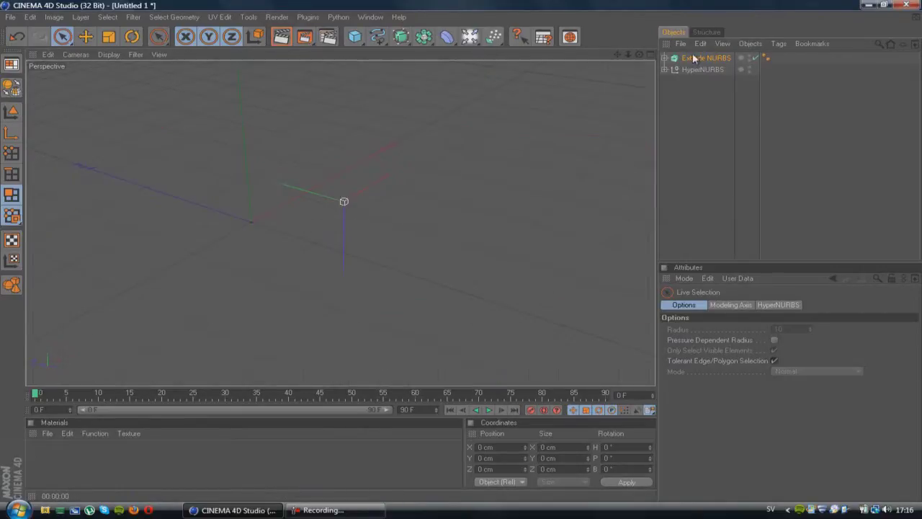
Step: Replace the wording of the Text spline nested under Extrude NURBS with "G"
click(665, 63)
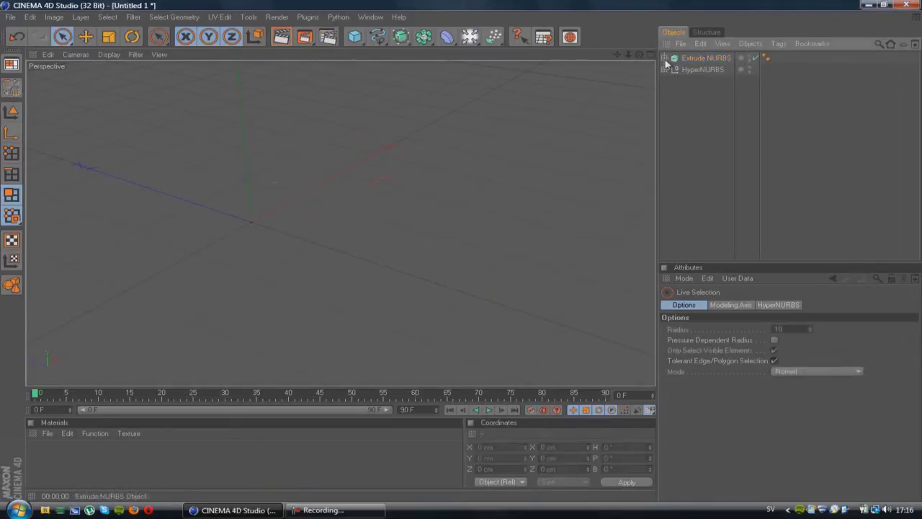
click(664, 58)
click(664, 58)
click(664, 58)
click(697, 71)
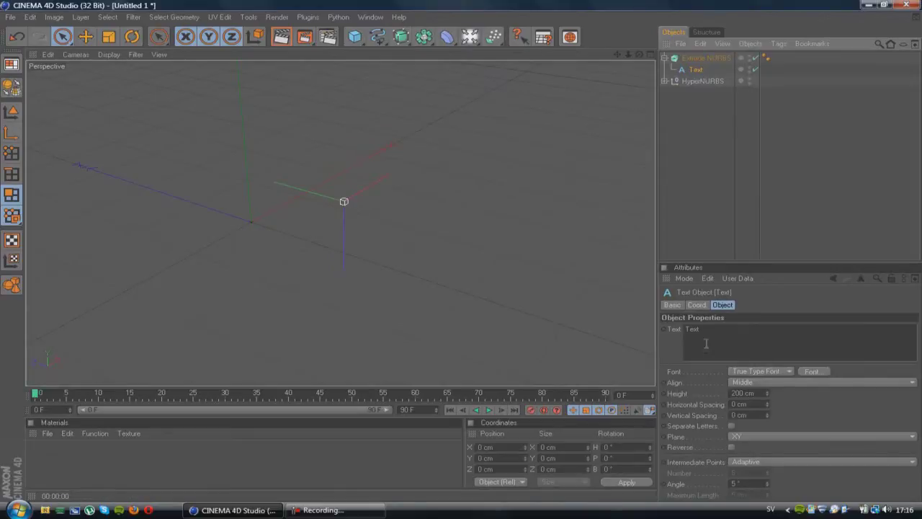
drag(719, 329, 617, 319)
text(G)
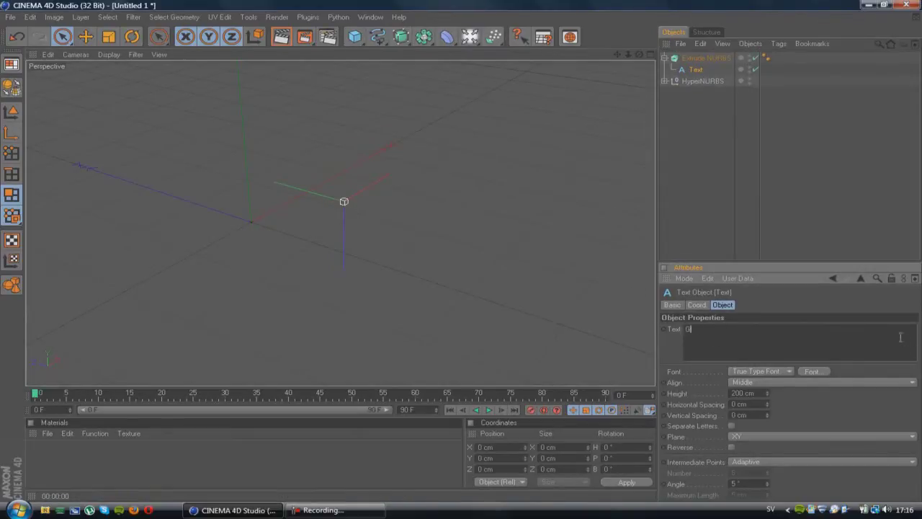
Step: Set the font of the "G" Text spline to Arnprior in the Normal style
click(811, 371)
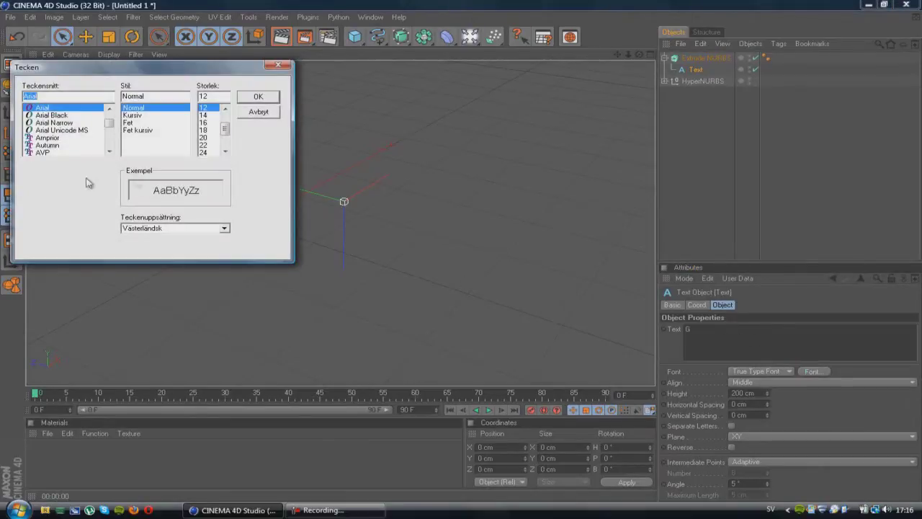
click(49, 138)
click(258, 97)
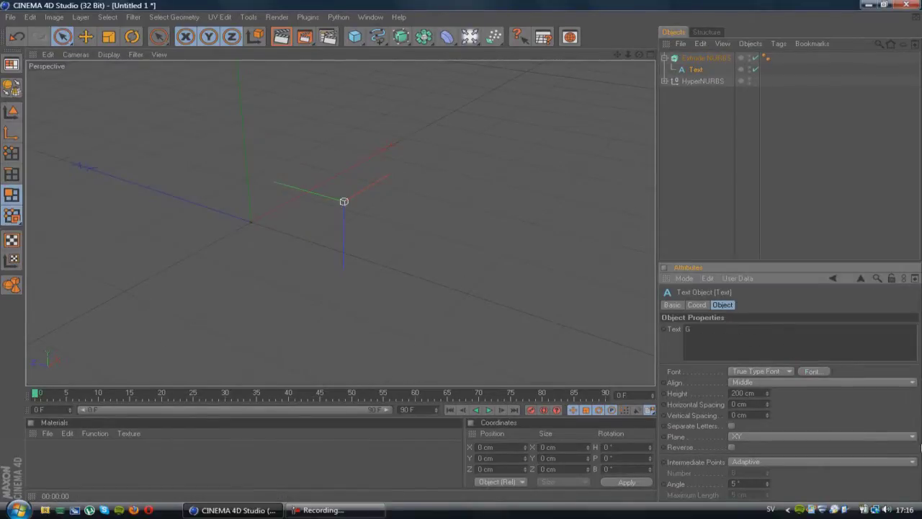
Step: Lower the Text spline's height to 199 cm, review its coordinates and collapse the Extrude NURBS hierarchy
click(767, 395)
click(680, 304)
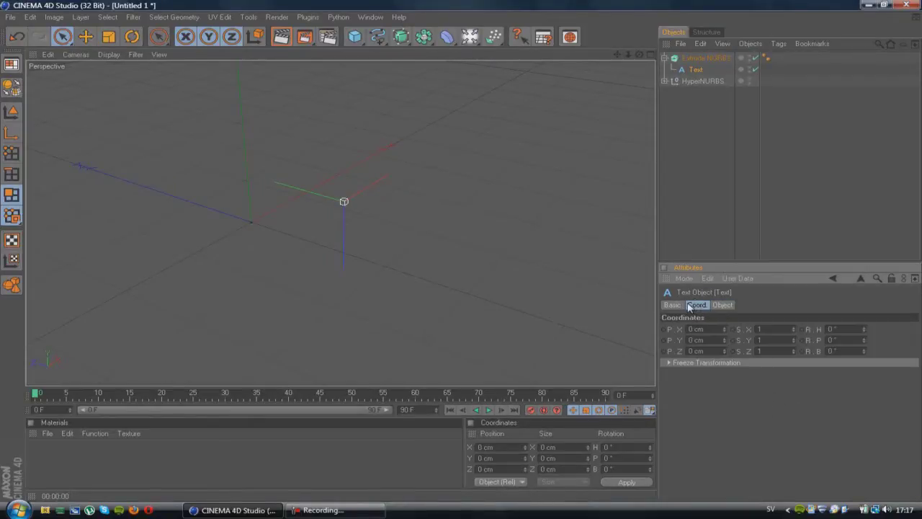
click(696, 306)
click(720, 307)
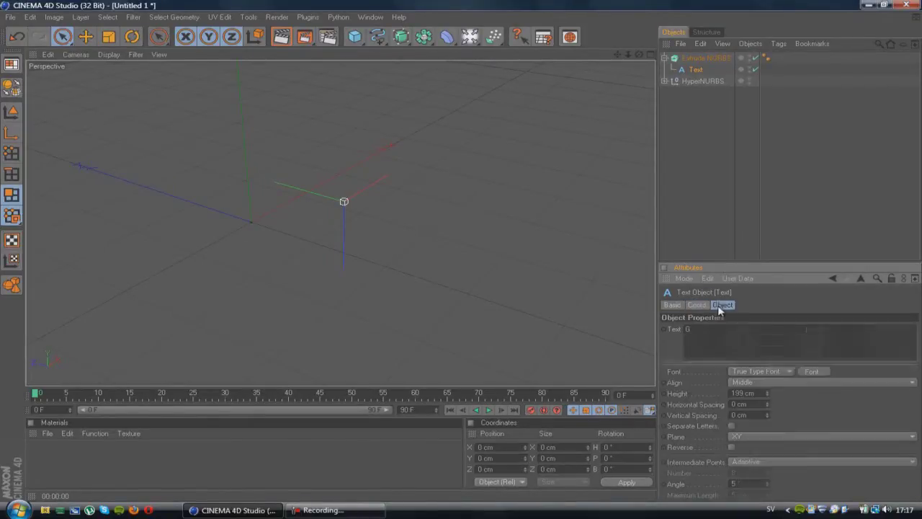
click(712, 213)
click(664, 58)
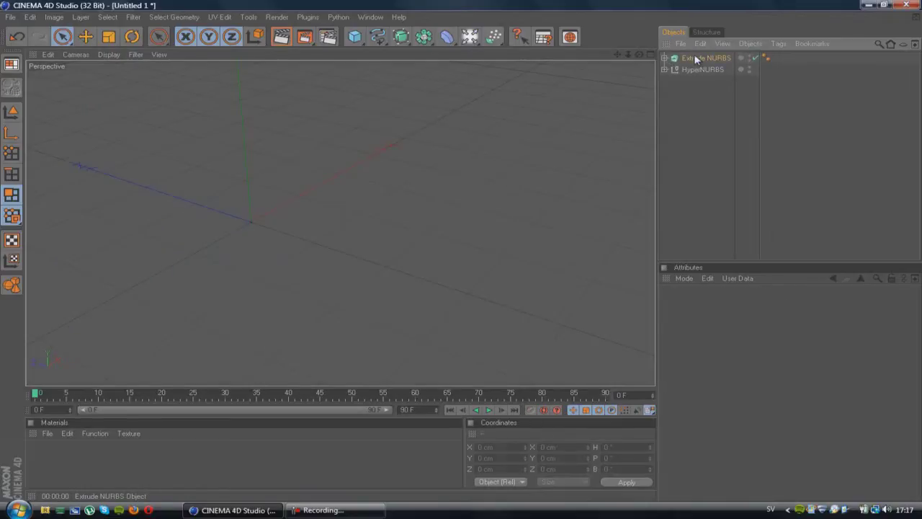
Step: Set the Text spline's font to Arial in the Normal style and render a preview of the key
click(673, 59)
click(664, 58)
click(681, 69)
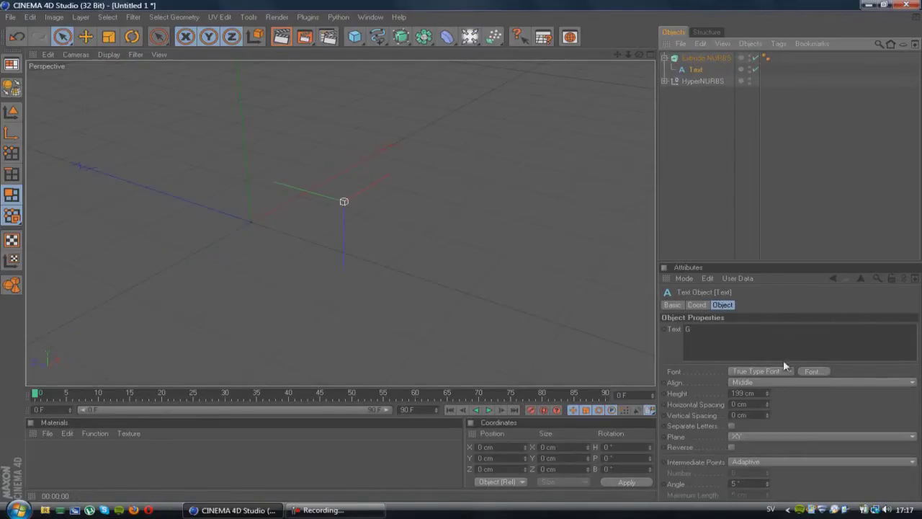
click(813, 371)
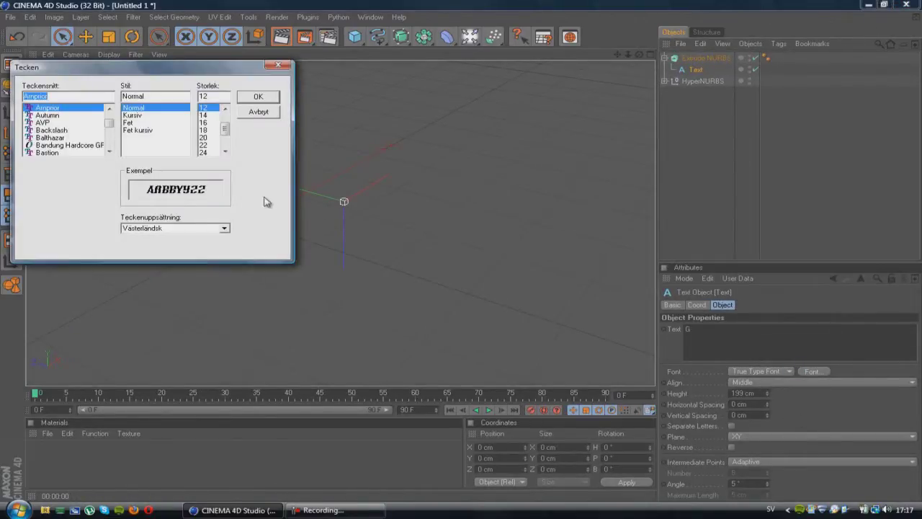
scroll(60, 114, up, 10)
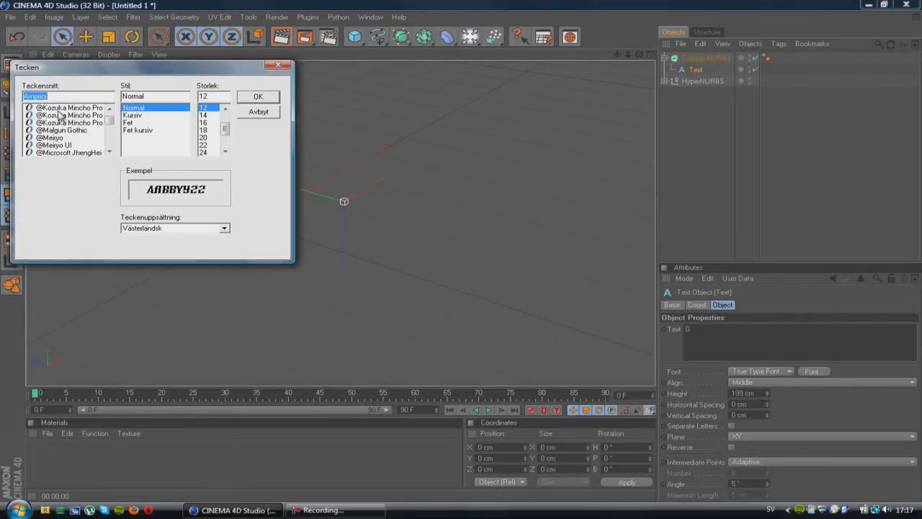
scroll(60, 114, down, 3)
text(ar)
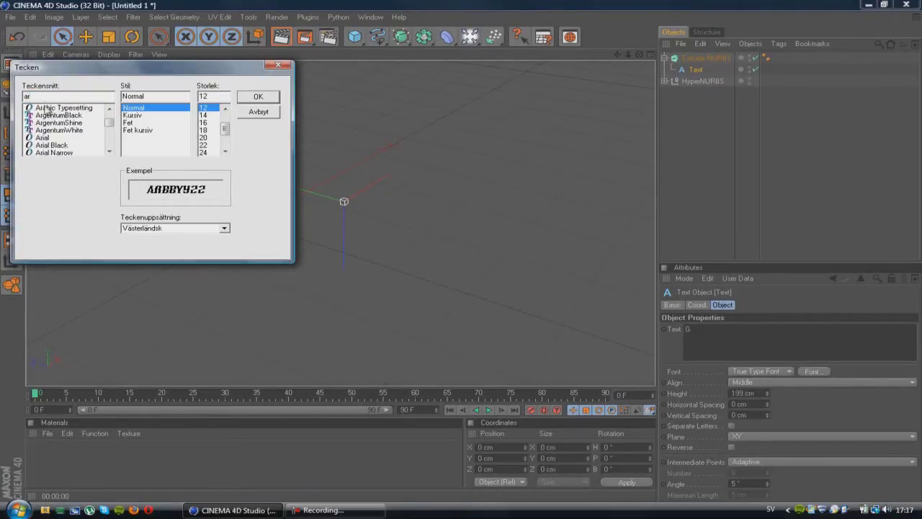
click(43, 138)
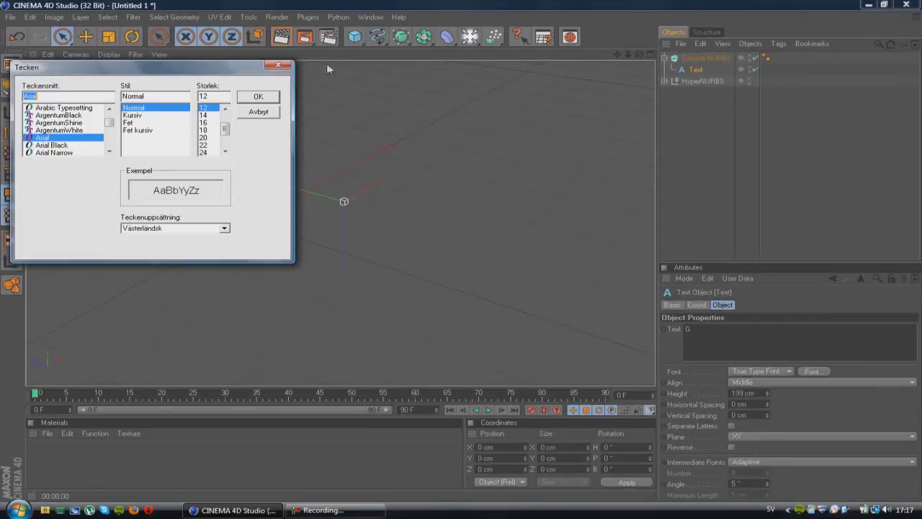
click(270, 97)
click(281, 36)
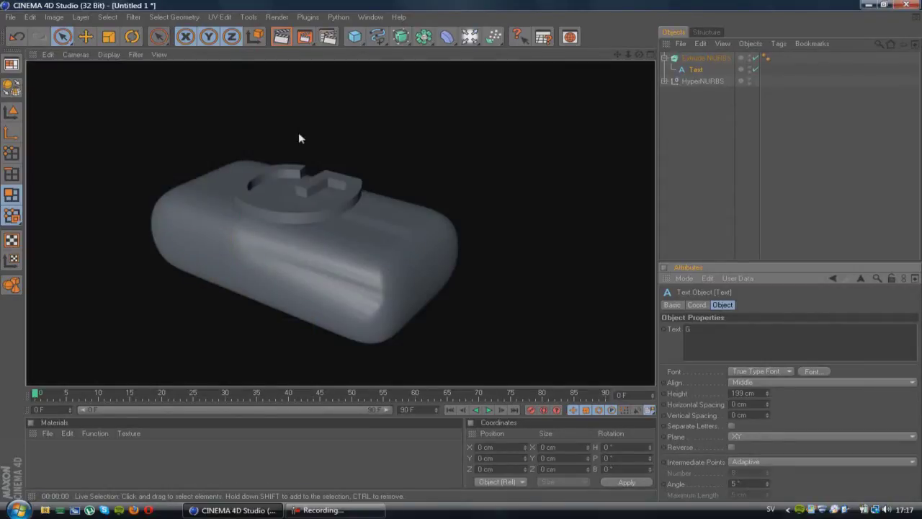
click(345, 198)
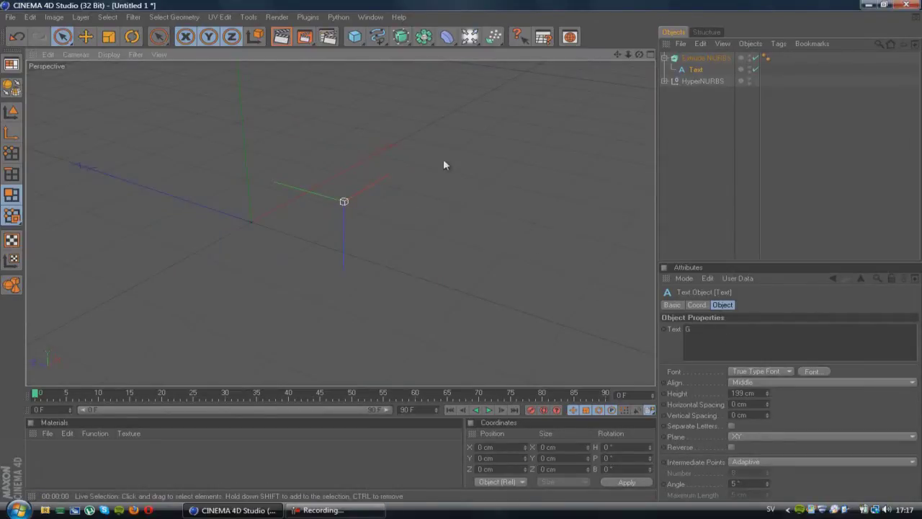
Step: Set the Text spline's height to 180 cm and render a preview of the smaller letter
click(696, 62)
click(694, 69)
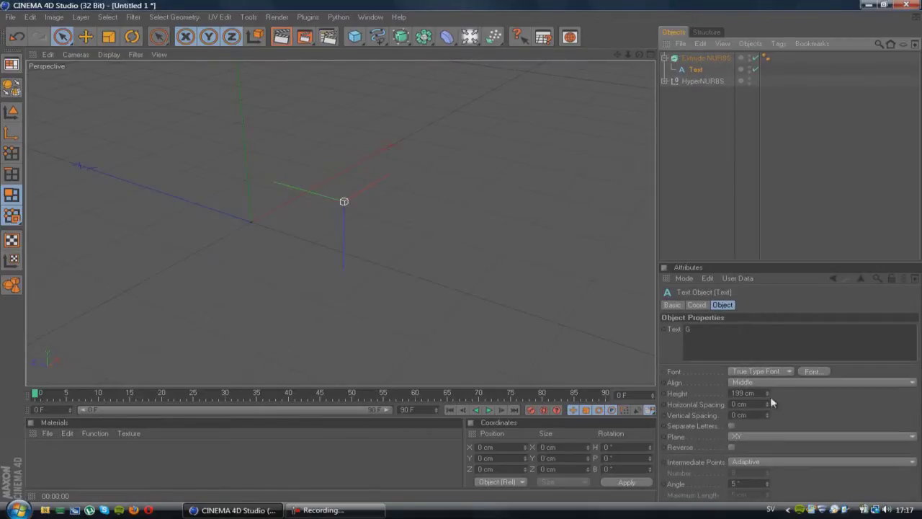
click(735, 392)
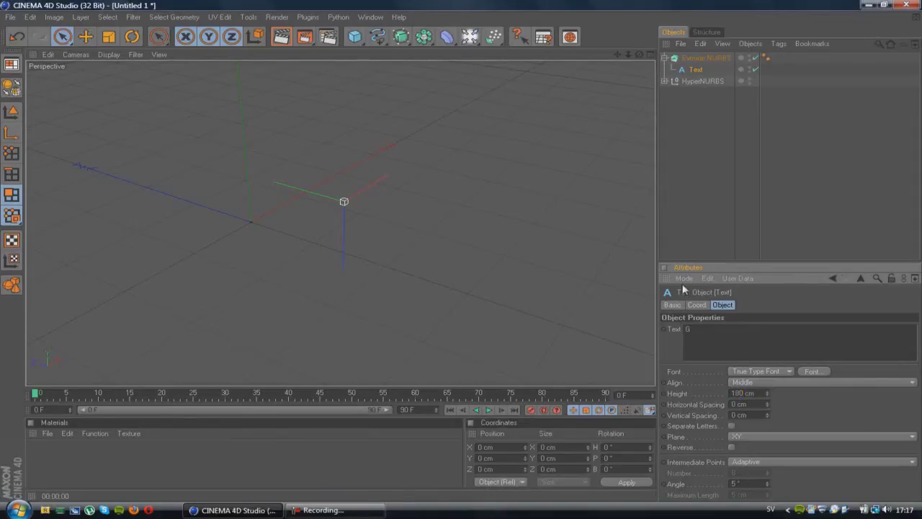
click(281, 36)
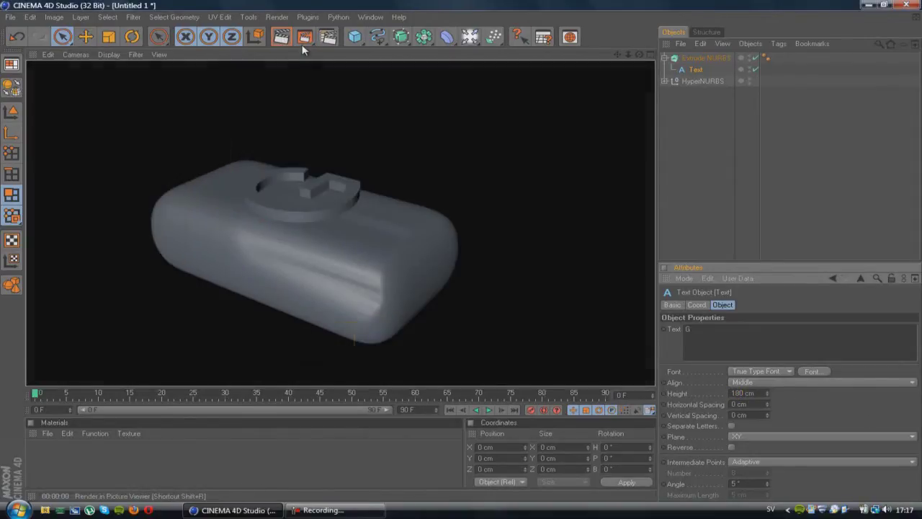
click(757, 144)
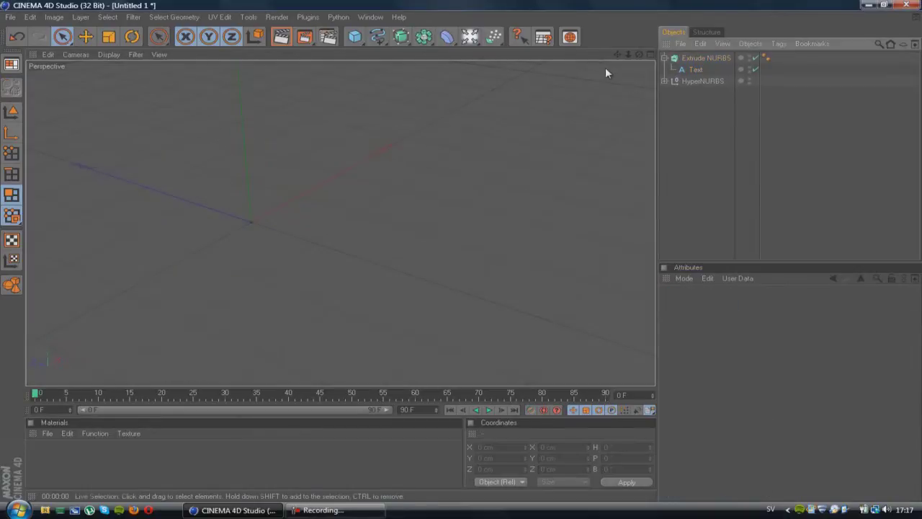
Step: Create a new black material with color RGB 0, 0, 0 and apply it to the Text spline
click(55, 456)
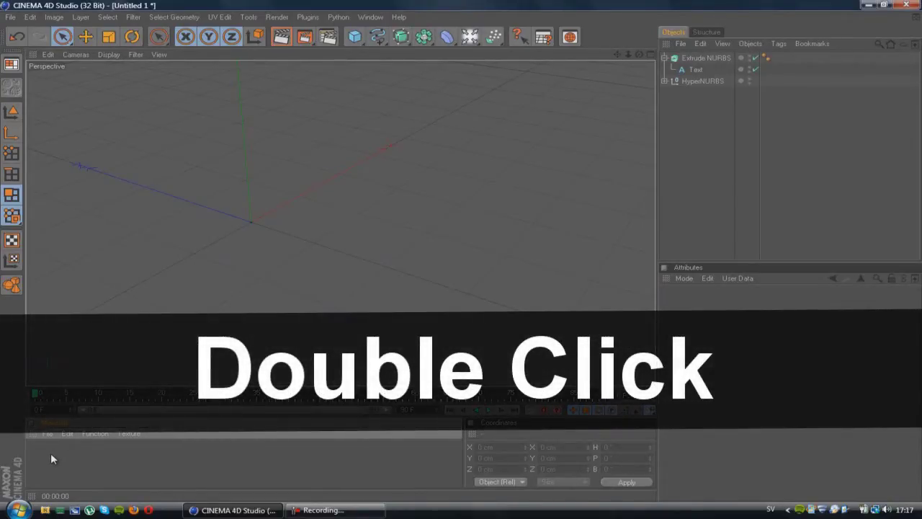
double_click(53, 451)
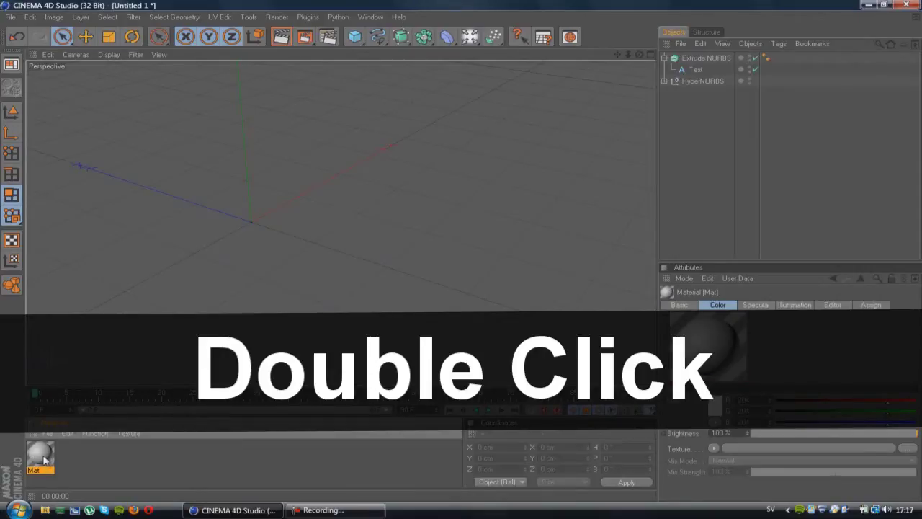
double_click(44, 459)
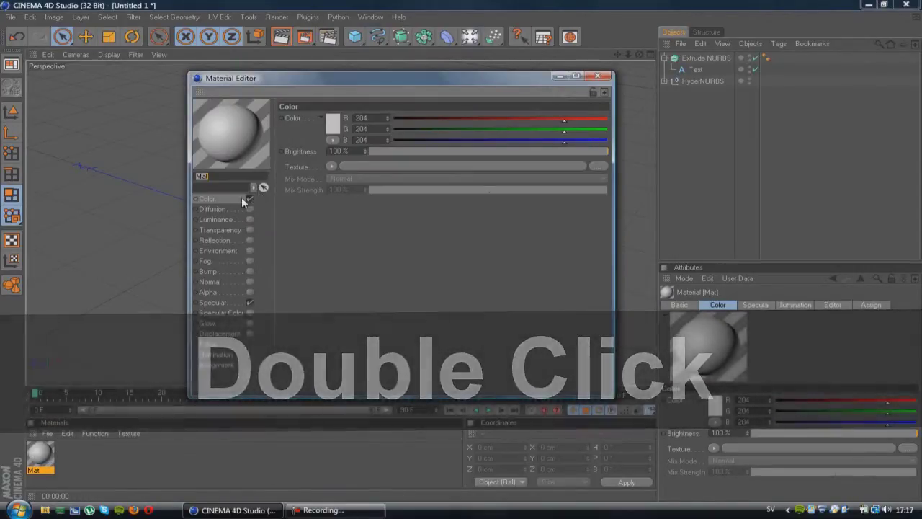
click(333, 124)
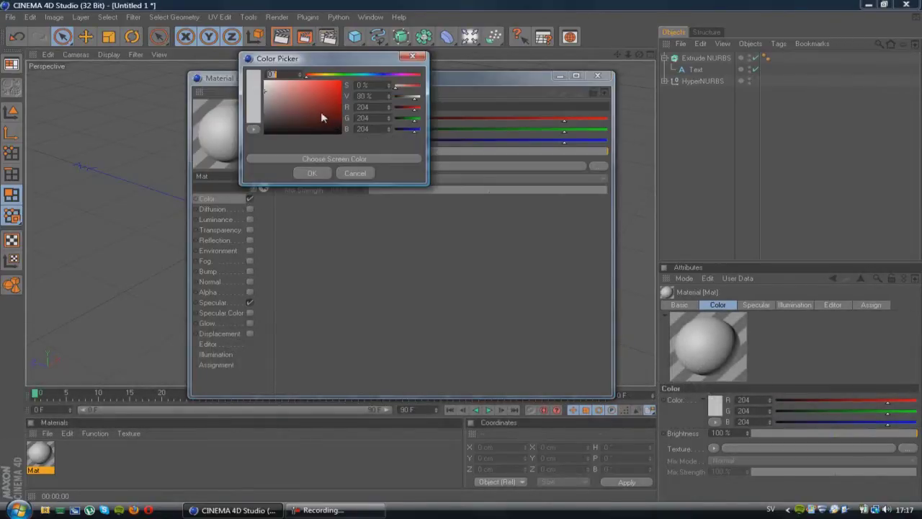
drag(322, 118, 335, 134)
click(311, 173)
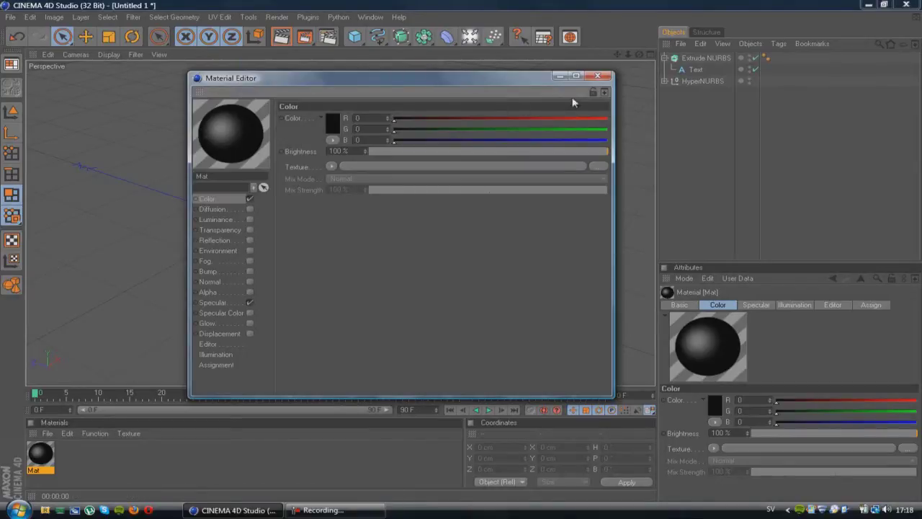
click(597, 76)
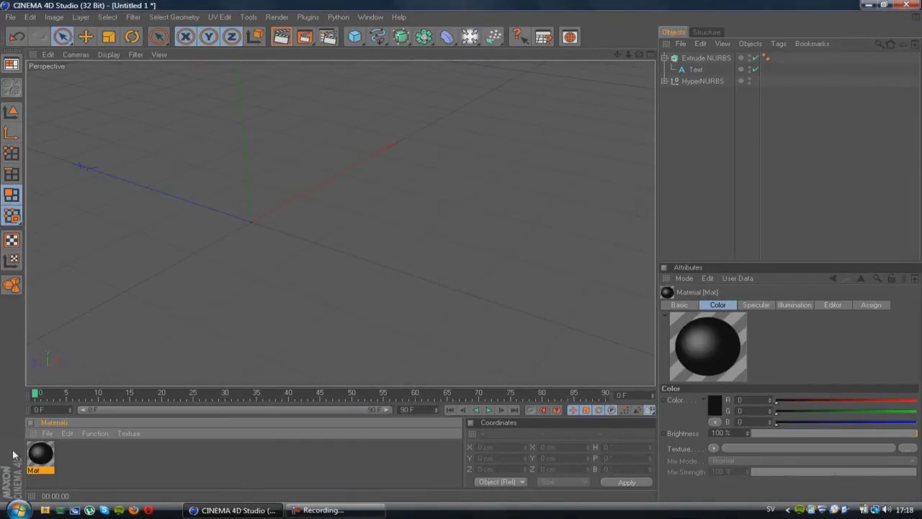
drag(40, 452, 695, 69)
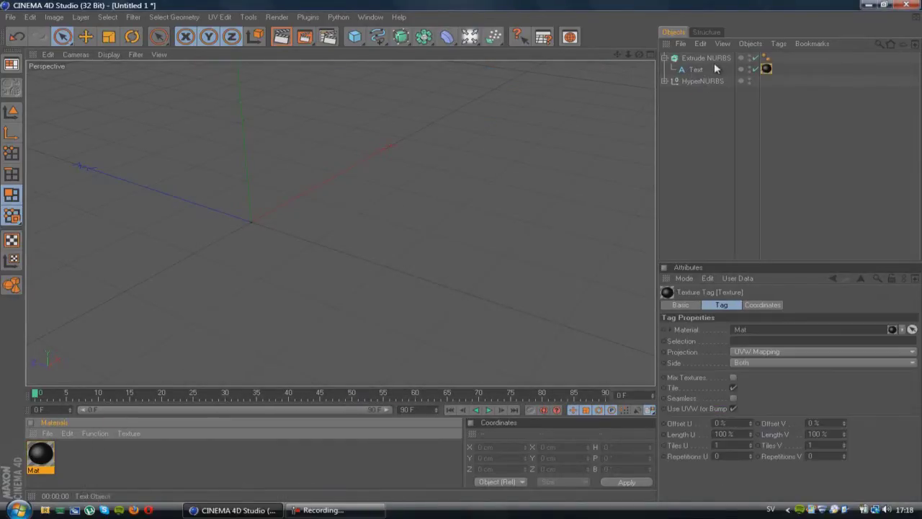
Step: Move the black material's texture tag from the Text spline to the Extrude NURBS and render a preview
click(282, 36)
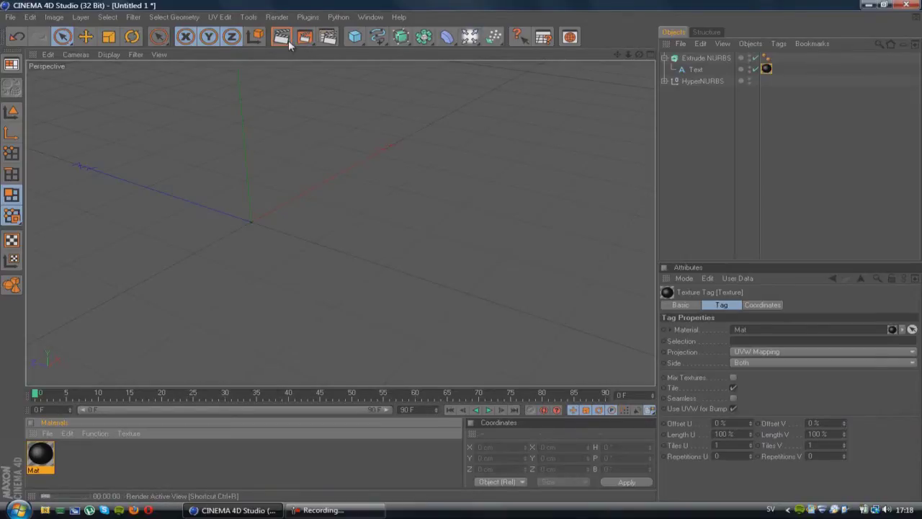
drag(767, 69, 777, 65)
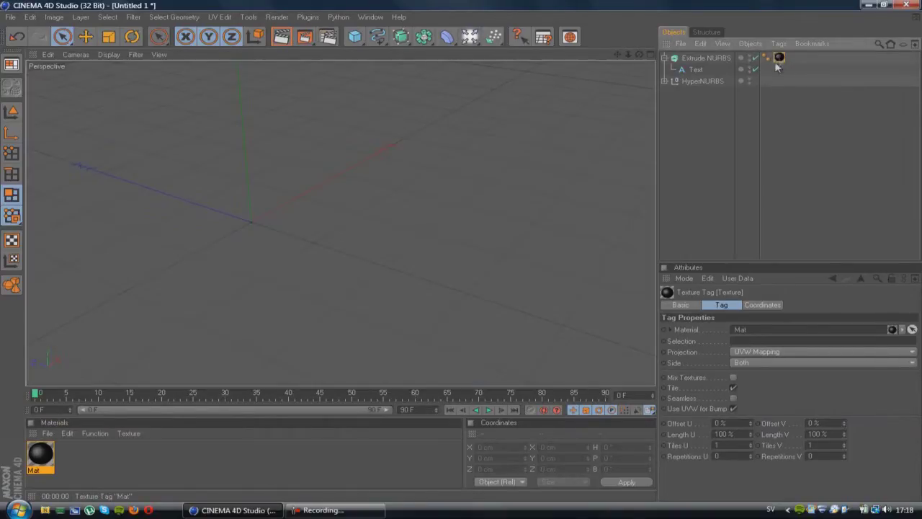
click(283, 36)
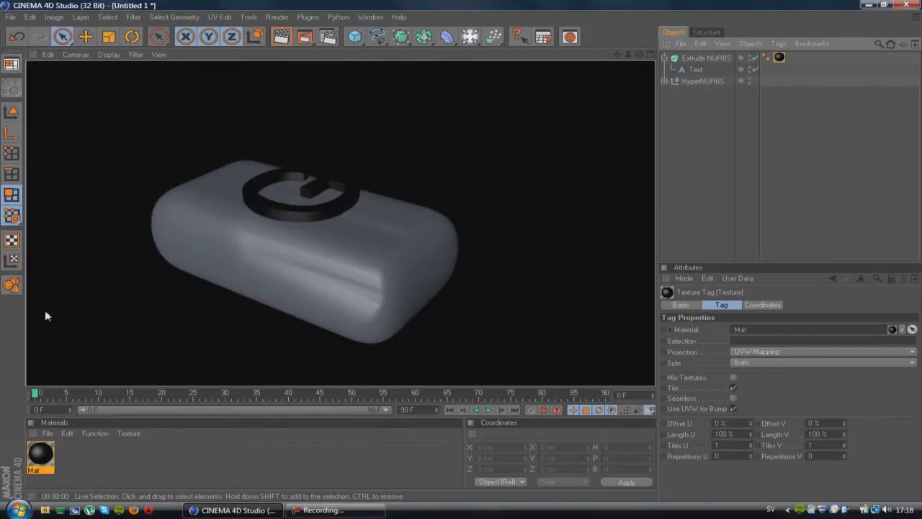
Step: Set the black material's specular mode to Colored and apply the material to the Extrude NURBS again
double_click(40, 458)
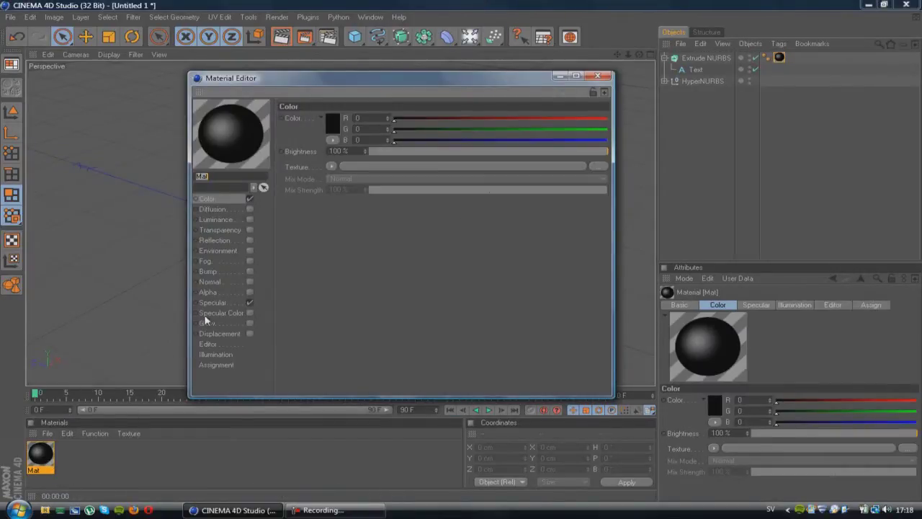
click(214, 303)
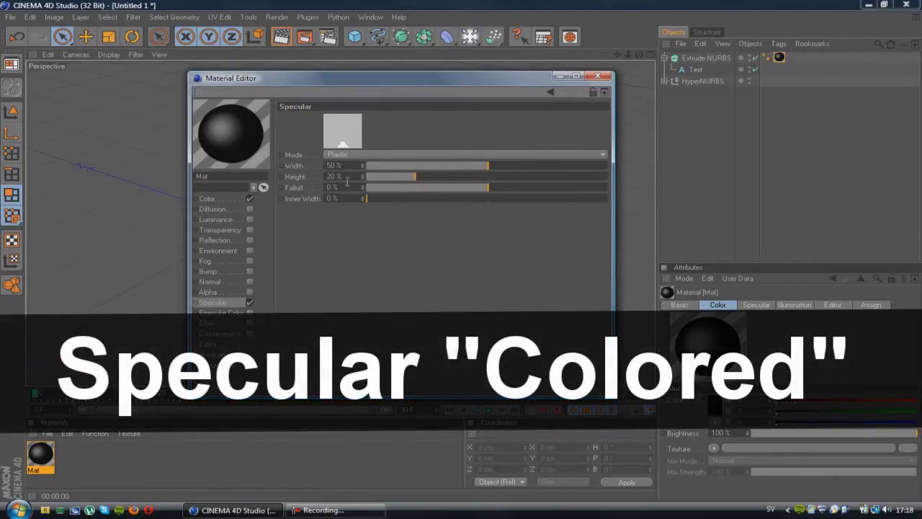
click(346, 155)
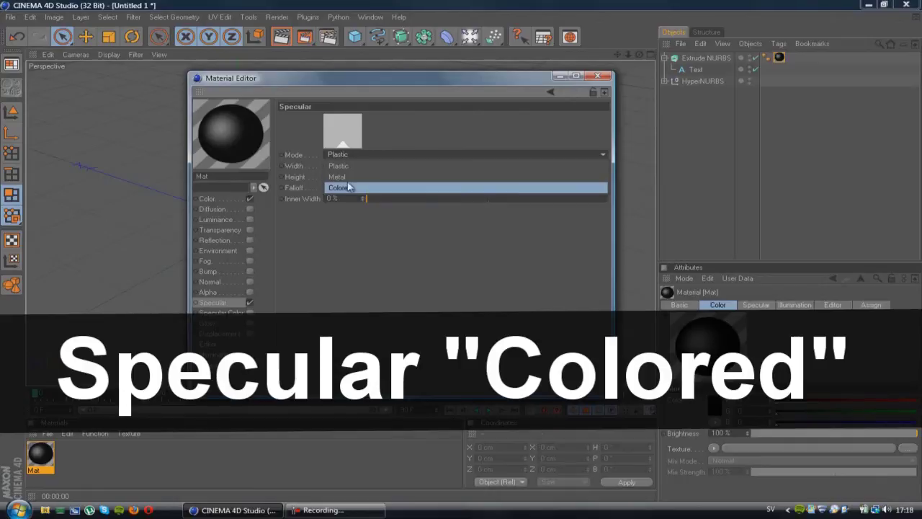
click(350, 188)
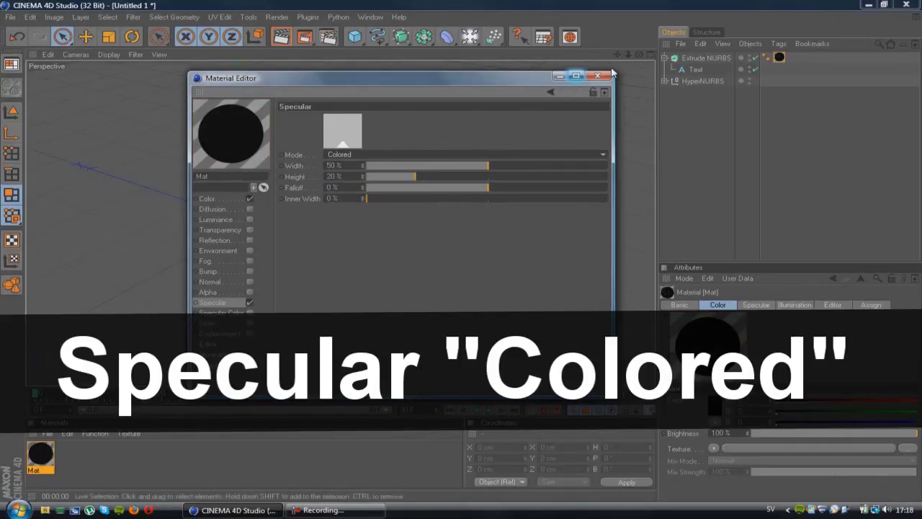
click(604, 76)
drag(638, 92, 681, 53)
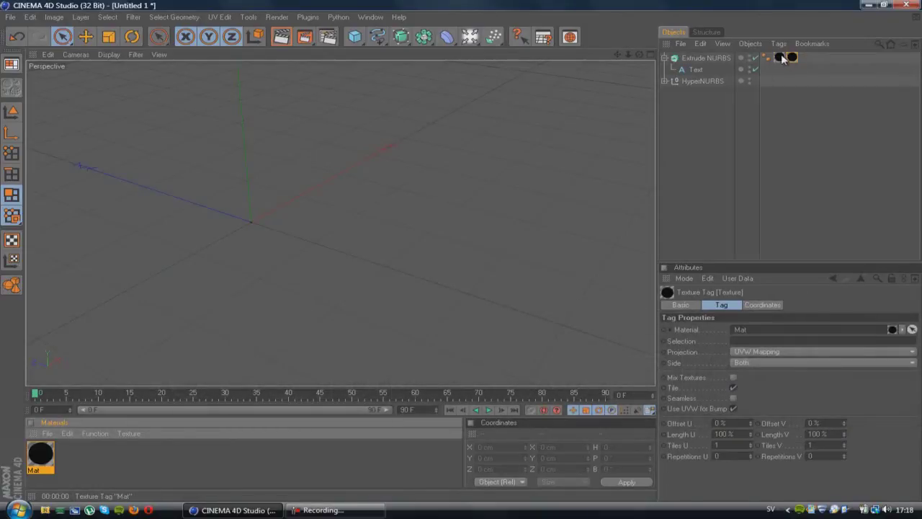
click(724, 120)
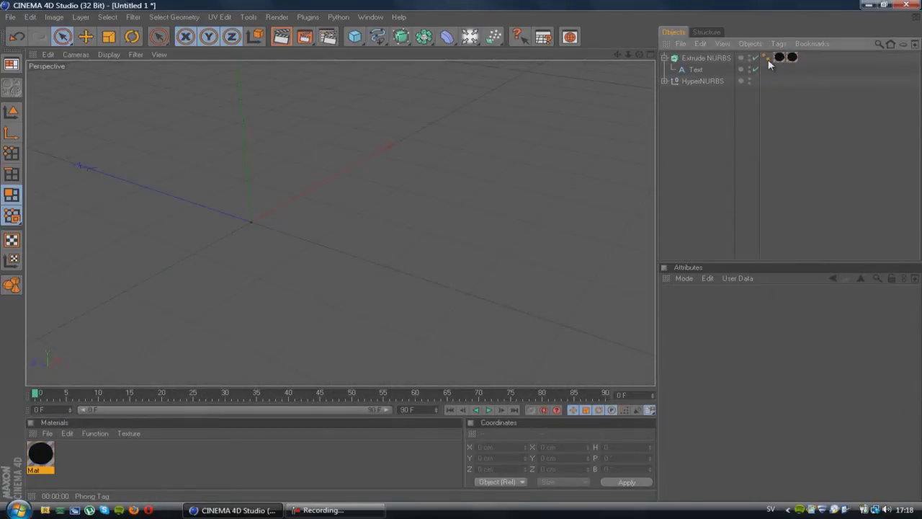
Step: Create a second material with a white color of RGB 255, 255, 255 and its specular mode set to Colored
double_click(125, 461)
double_click(40, 452)
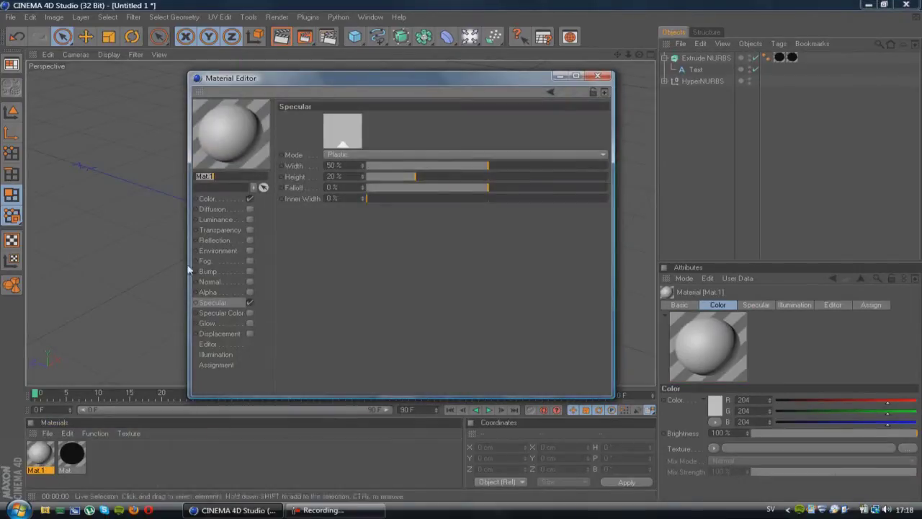
click(224, 200)
click(331, 124)
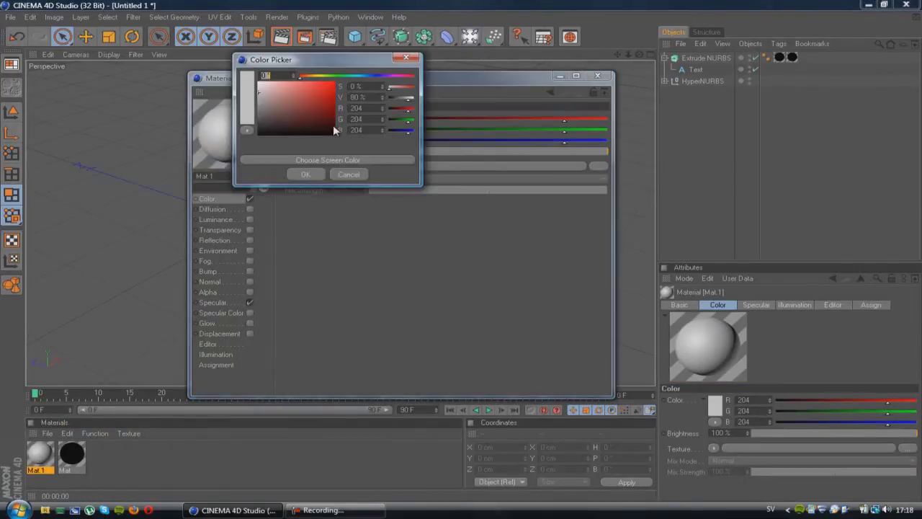
click(303, 175)
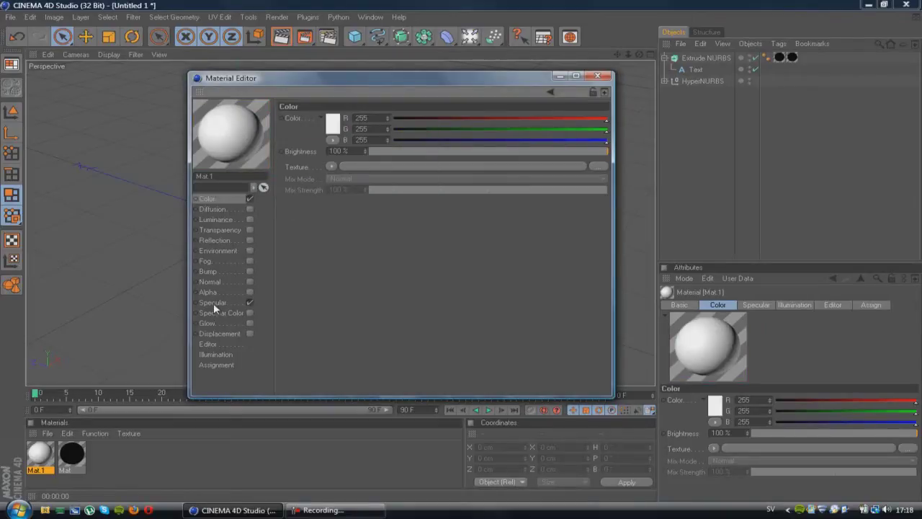
click(213, 303)
click(376, 154)
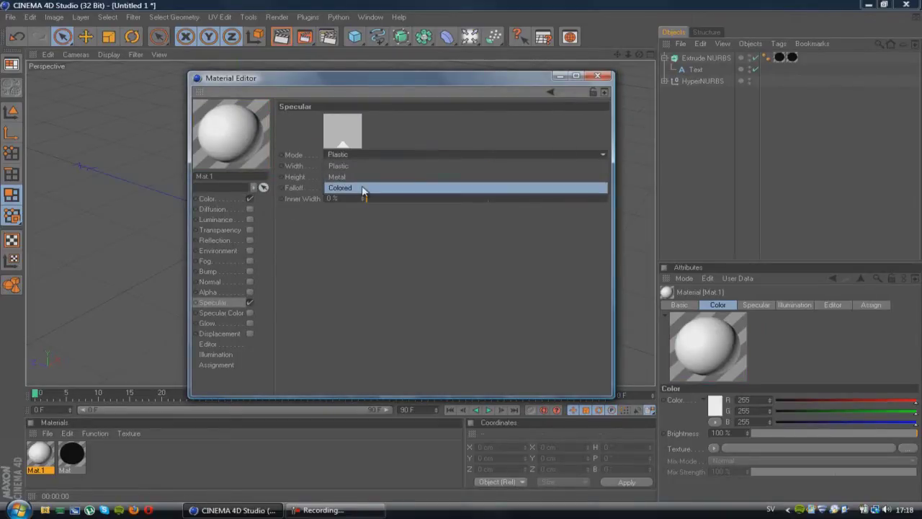
click(362, 188)
click(597, 76)
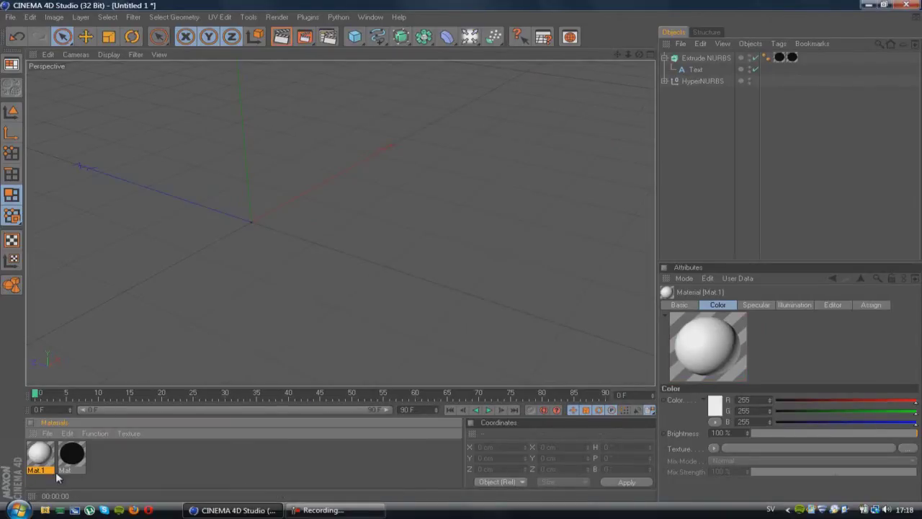
Step: Apply the white material to the HyperNURBS key and render previews, including one from a higher angle
drag(903, 60, 700, 83)
click(281, 36)
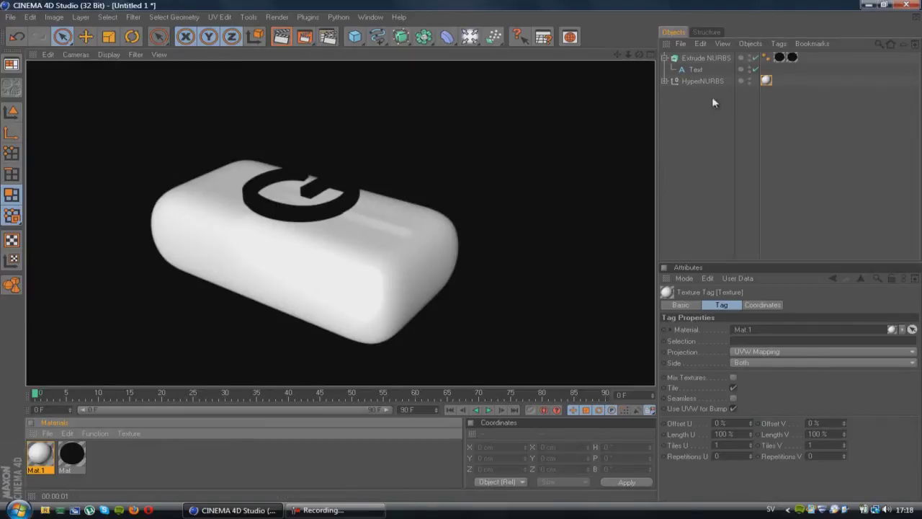
click(462, 254)
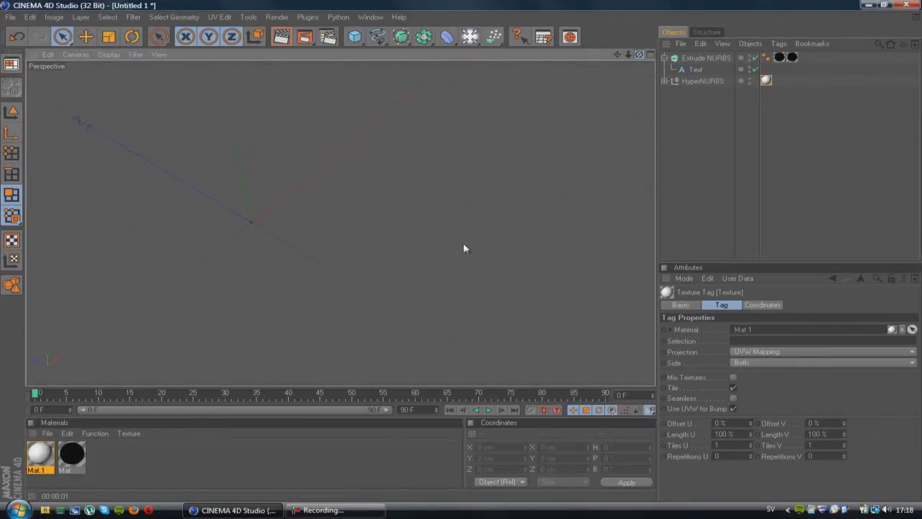
click(281, 36)
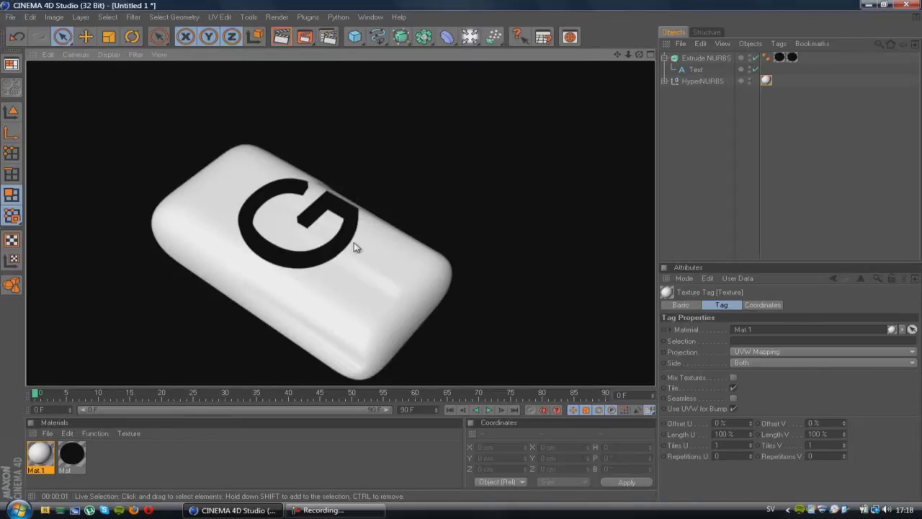
Step: Collapse the Extrude NURBS hierarchy and render the textured key again
click(701, 118)
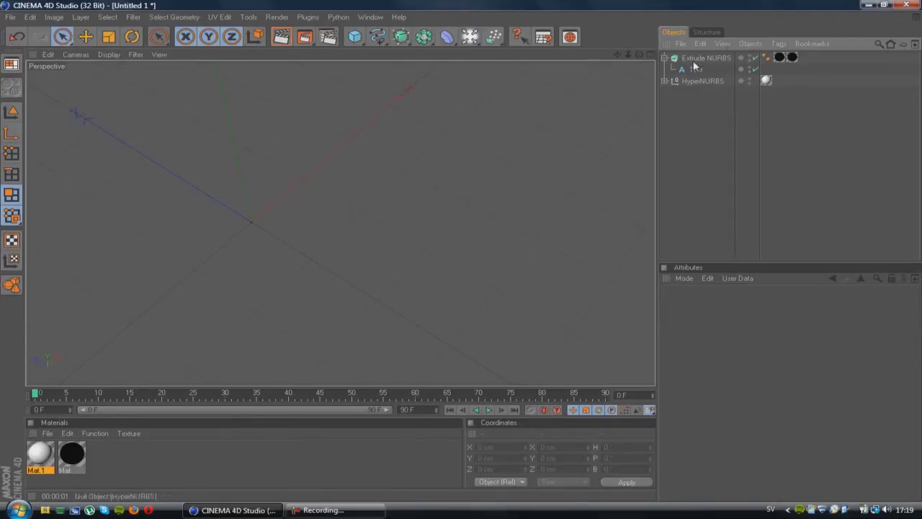
click(664, 59)
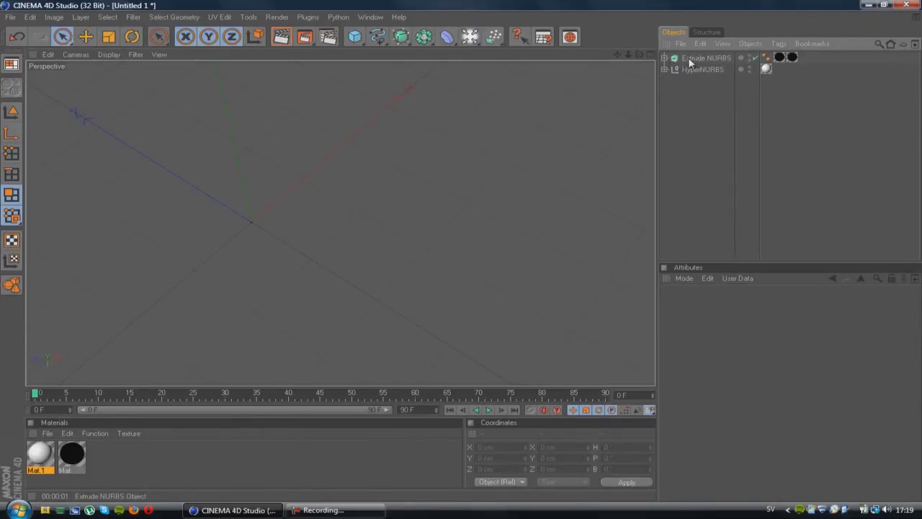
click(281, 37)
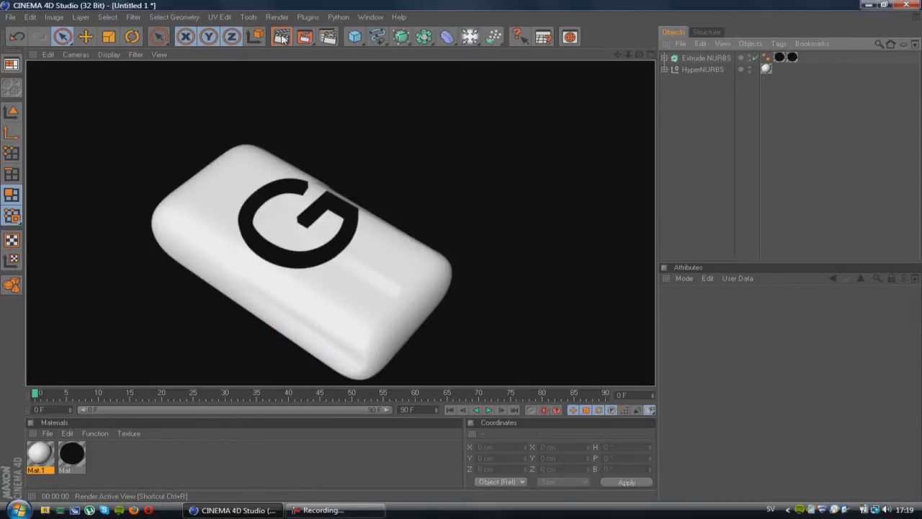
Step: Add a light, move it beside the key, and set its shadow type to Shadow Maps (Soft)
click(470, 36)
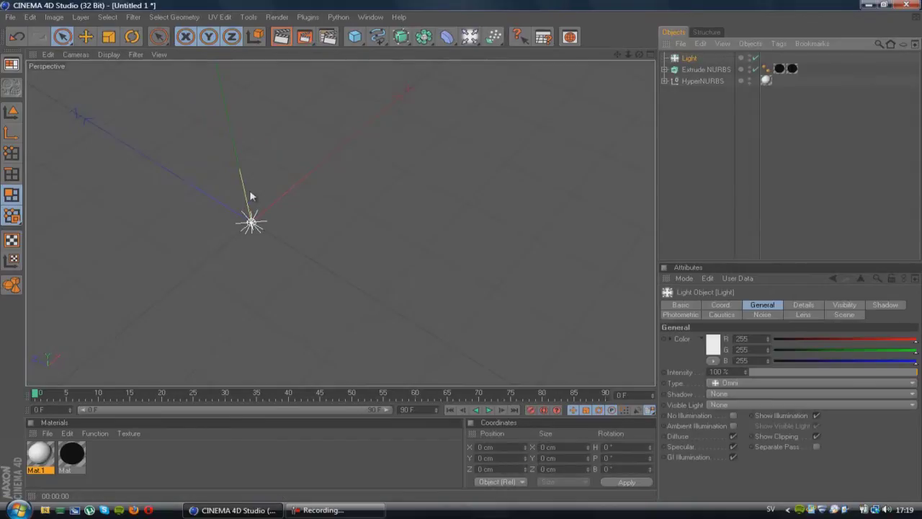
drag(250, 196, 490, 252)
click(882, 304)
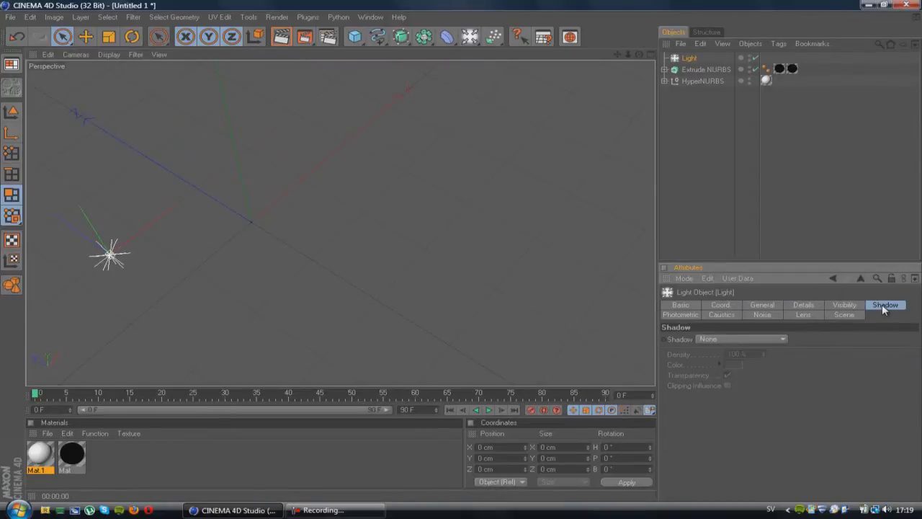
click(735, 337)
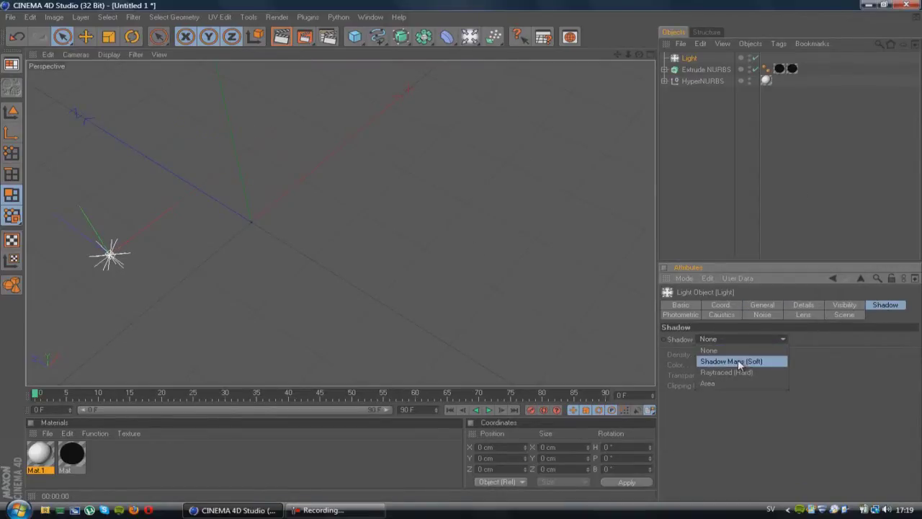
click(383, 248)
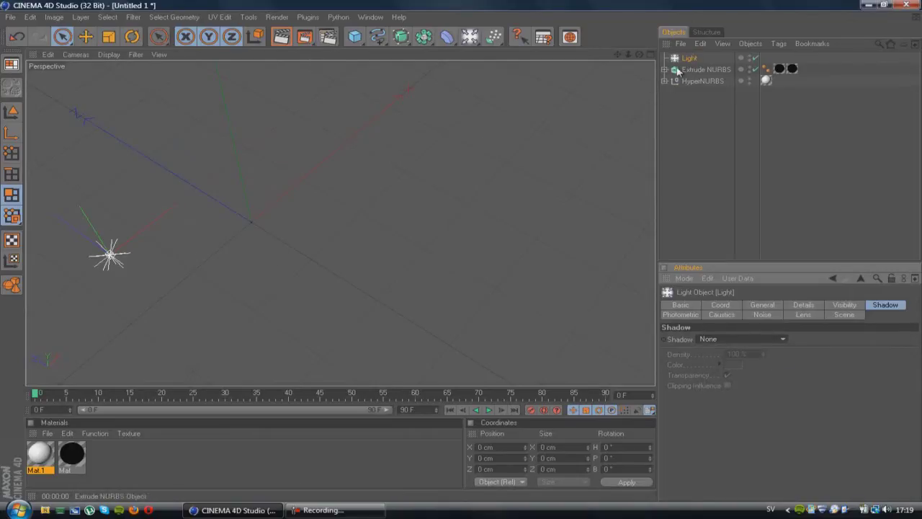
click(749, 338)
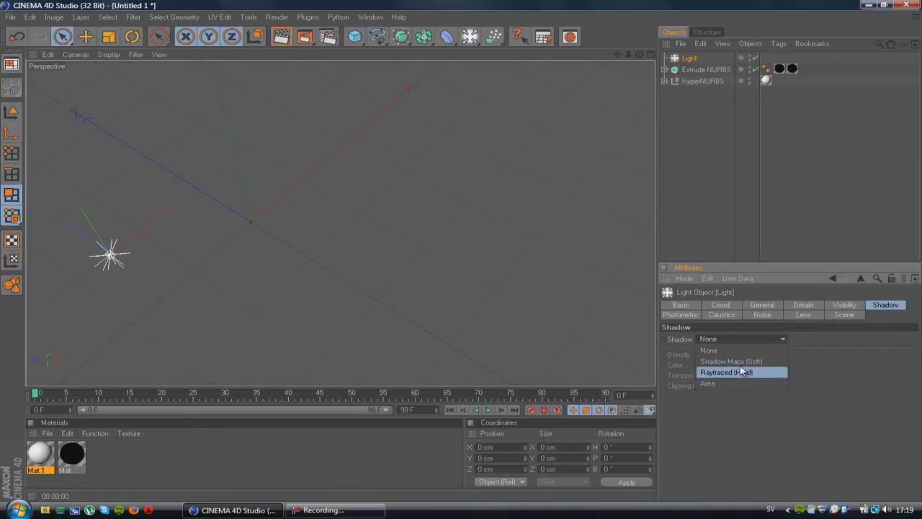
click(740, 360)
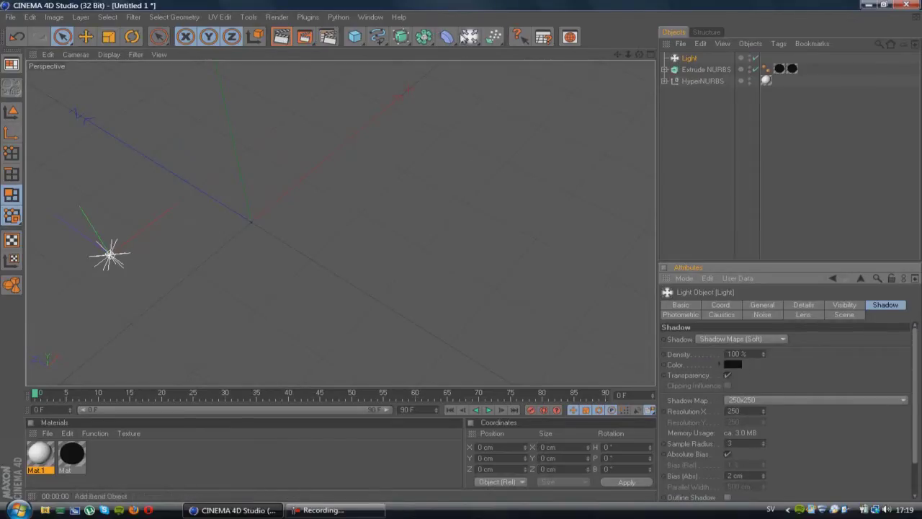
Step: Add a Floor object under the key and render a preview of the lit scene
drag(470, 36, 485, 56)
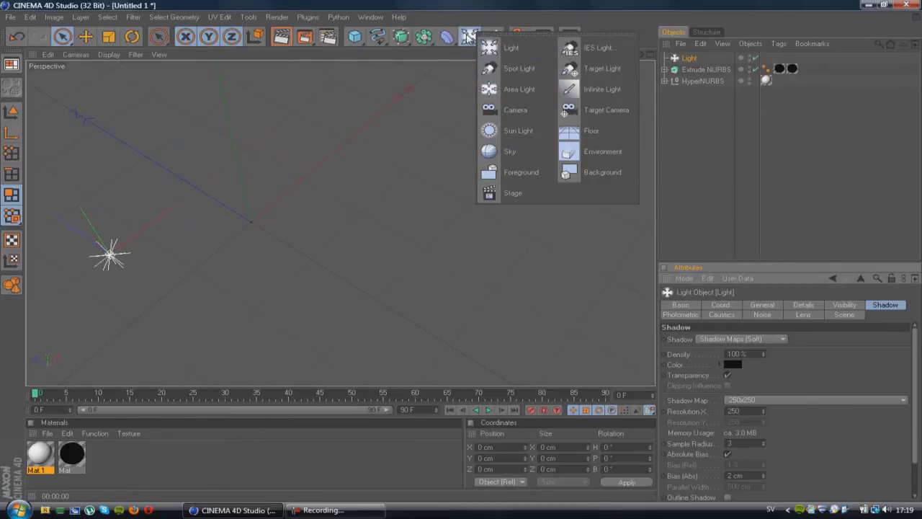
click(567, 130)
click(281, 36)
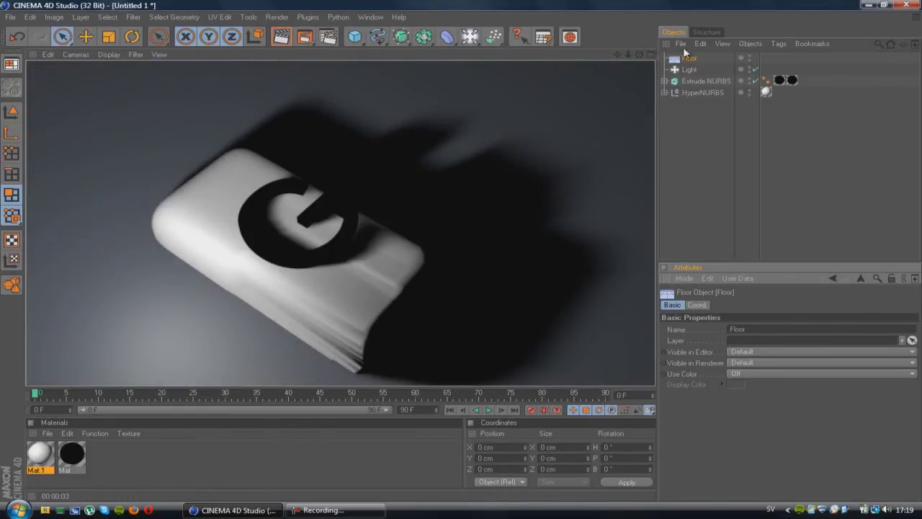
Step: Move the light up and over the key and render a preview of the new lighting
click(690, 69)
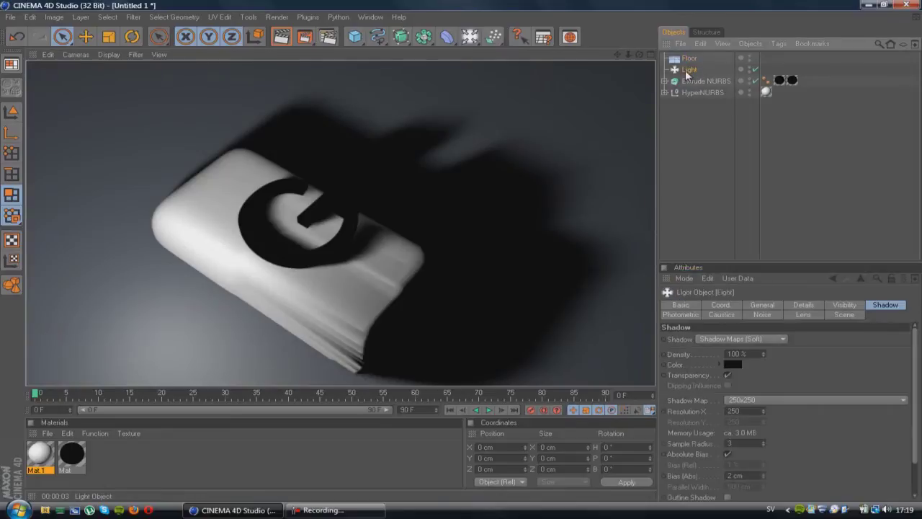
drag(148, 224, 307, 103)
drag(237, 113, 303, 150)
click(281, 39)
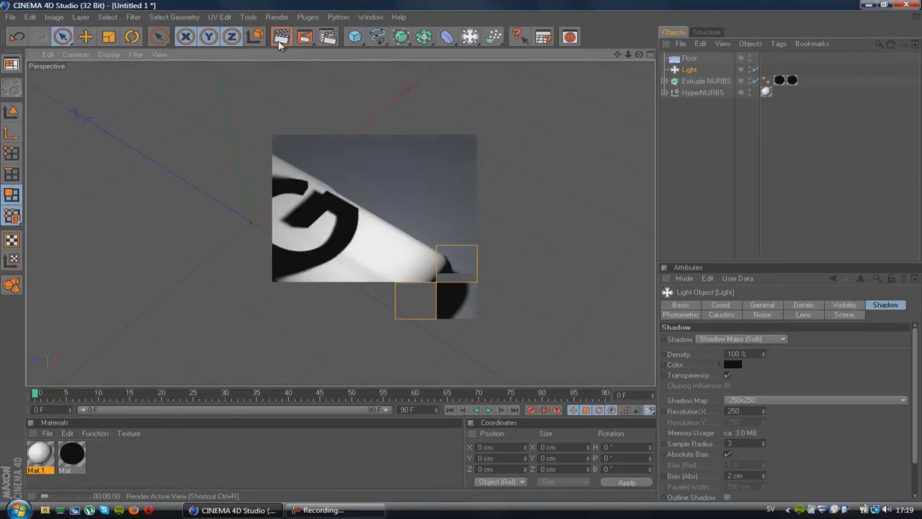
Step: Add the Ambient Occlusion effect to the render settings and render a preview of the scene
click(328, 37)
click(125, 63)
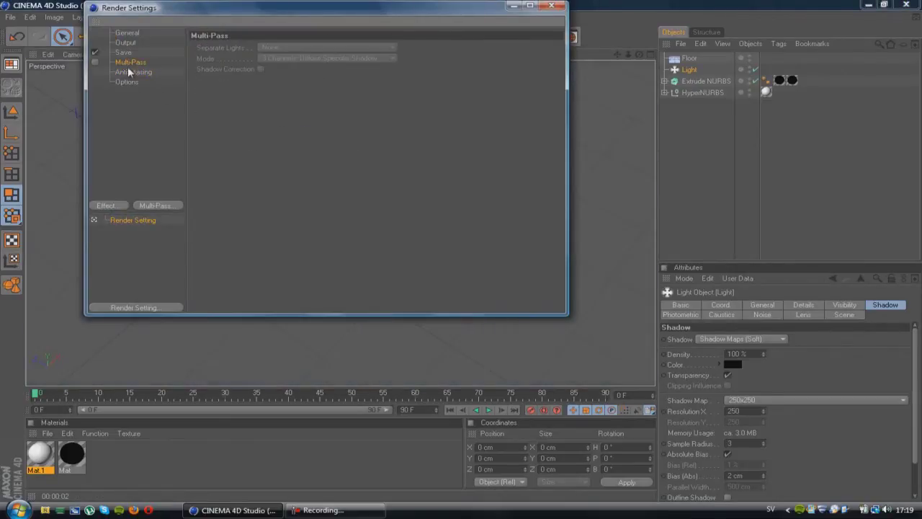
click(106, 204)
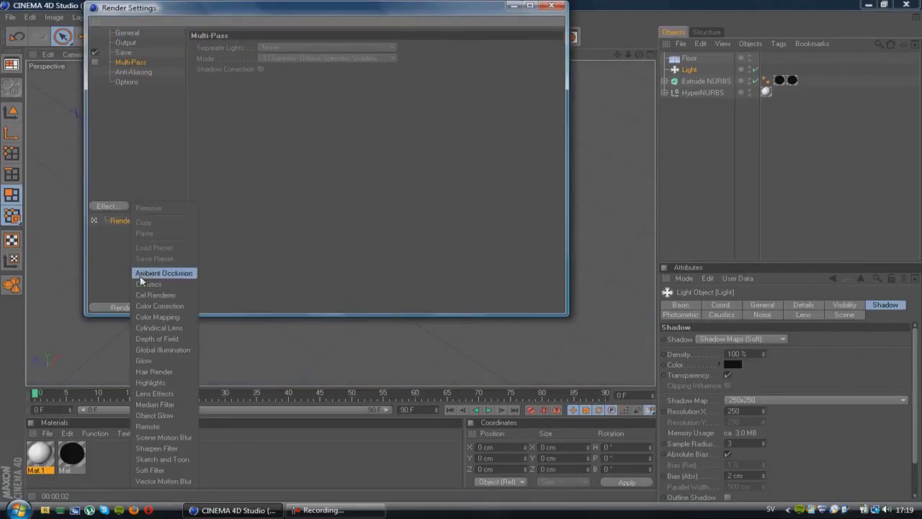
click(152, 277)
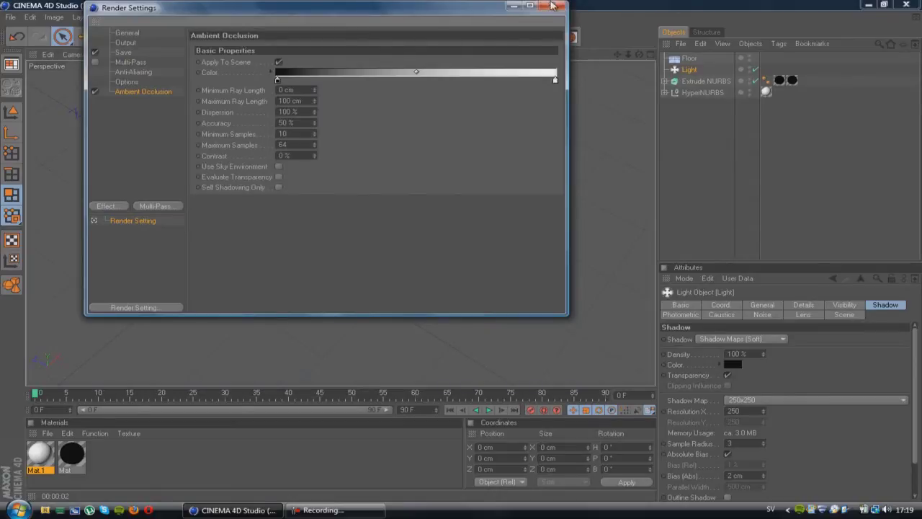
click(551, 6)
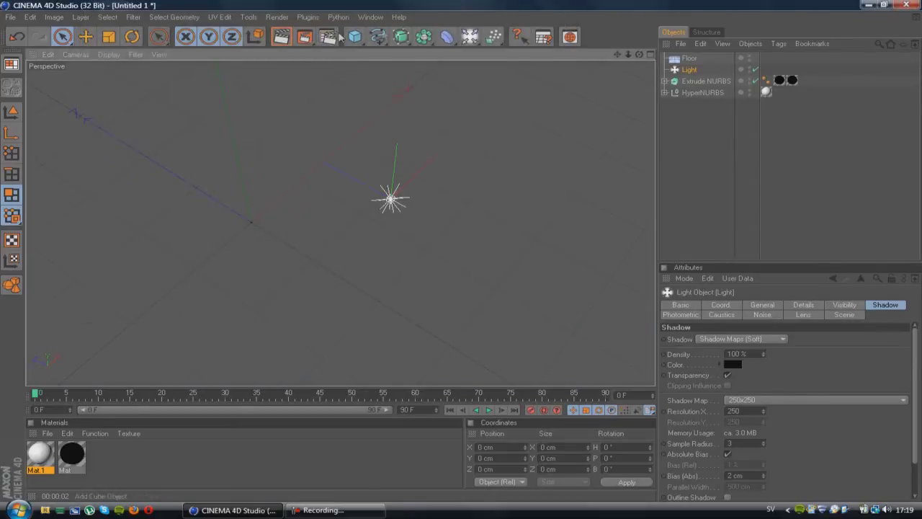
click(281, 36)
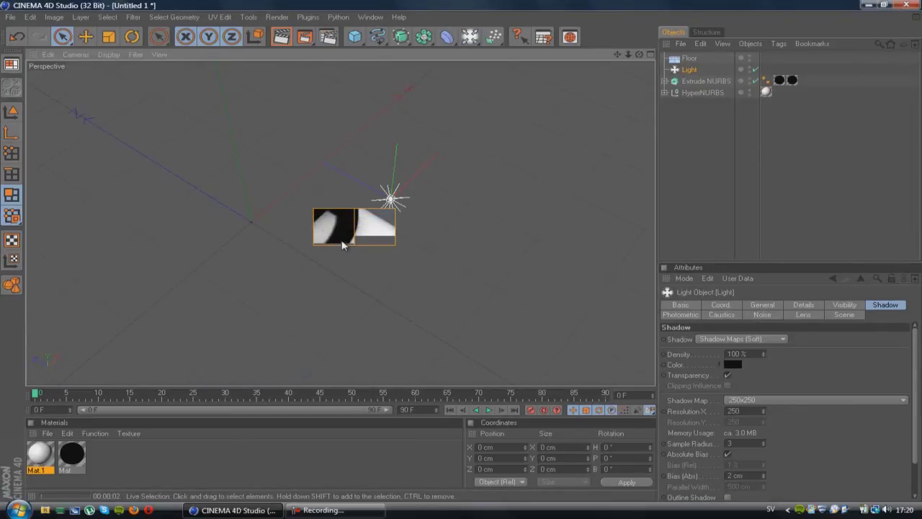
click(513, 147)
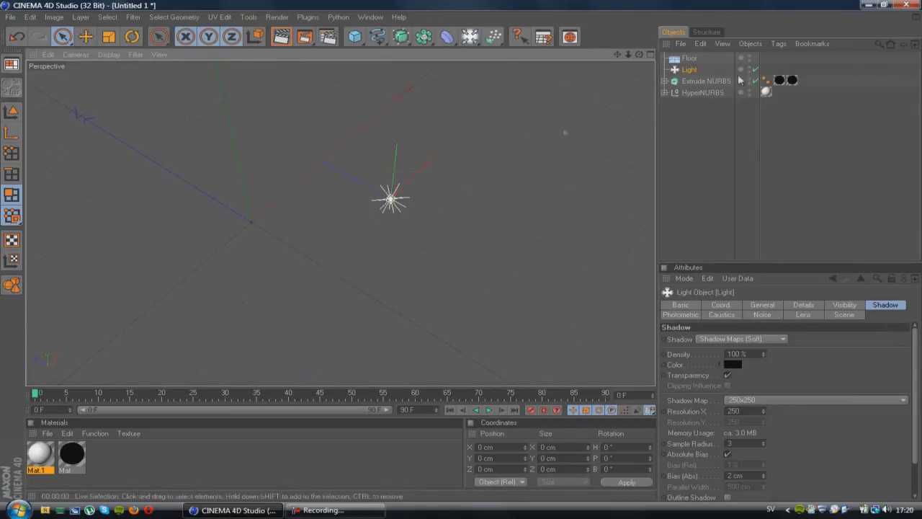
Step: Delete the light from the scene and render a preview without it
click(691, 71)
key(Delete)
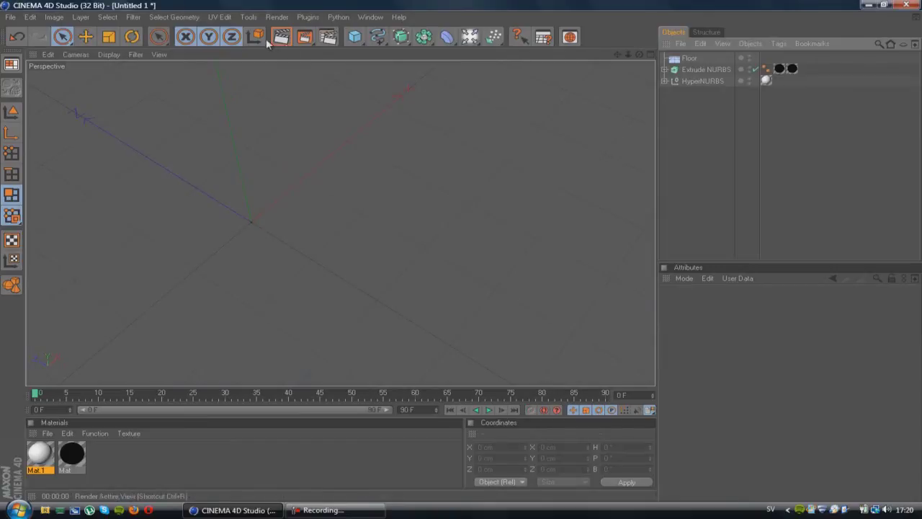
click(282, 37)
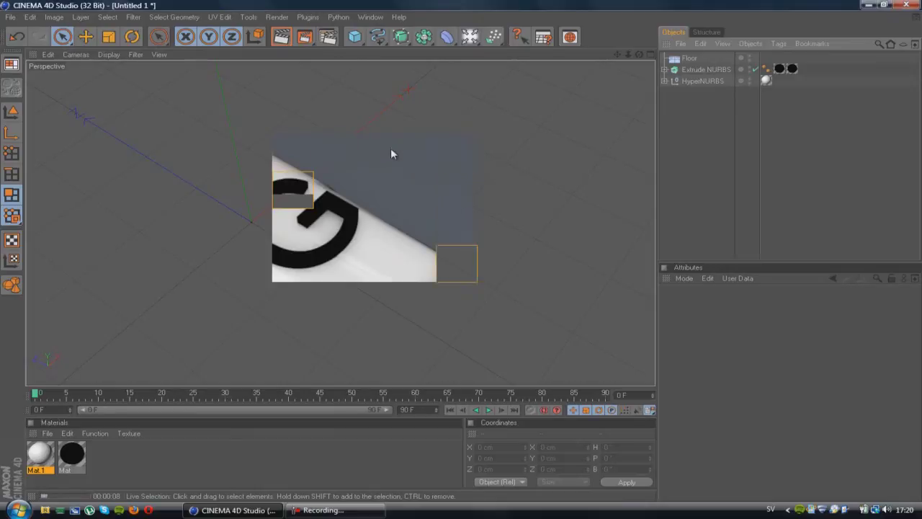
click(464, 142)
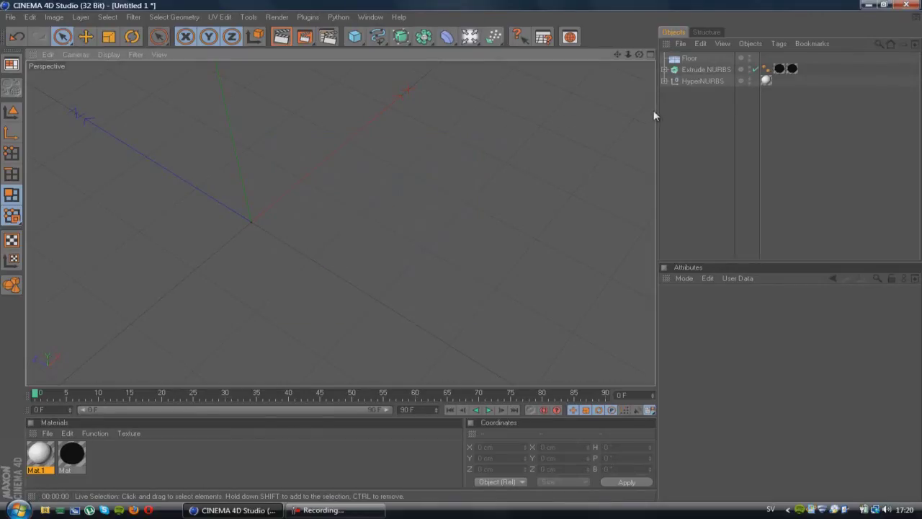